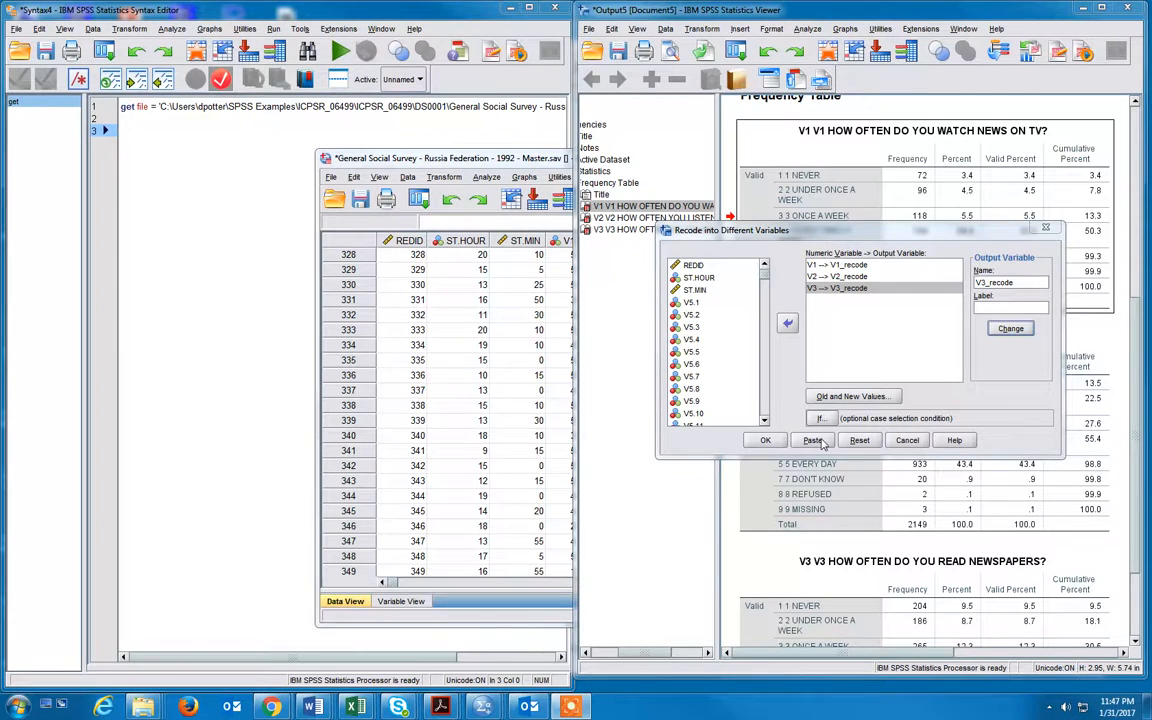
- Paste the V1, V2 and V3 recode as syntax and add the comment "*Recoding V1 V2 V3 to handle missing values." above it
{"action": "left_click", "coordinate": [814, 441]}
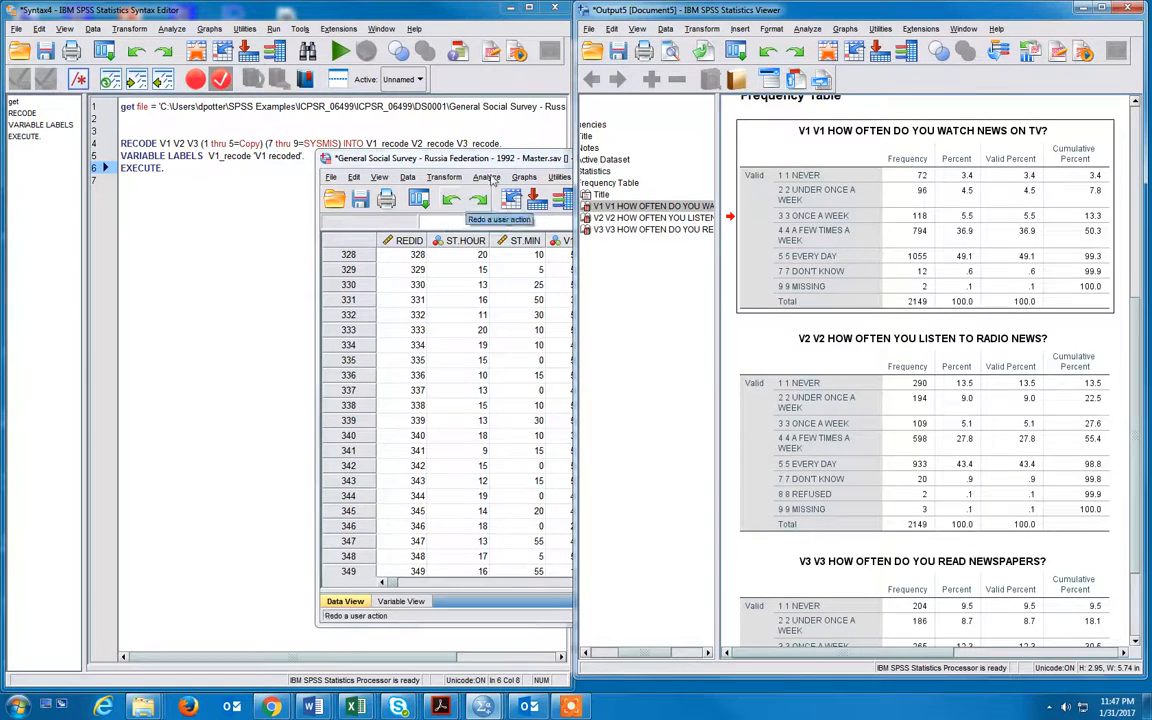
{"action": "left_click", "coordinate": [145, 130]}
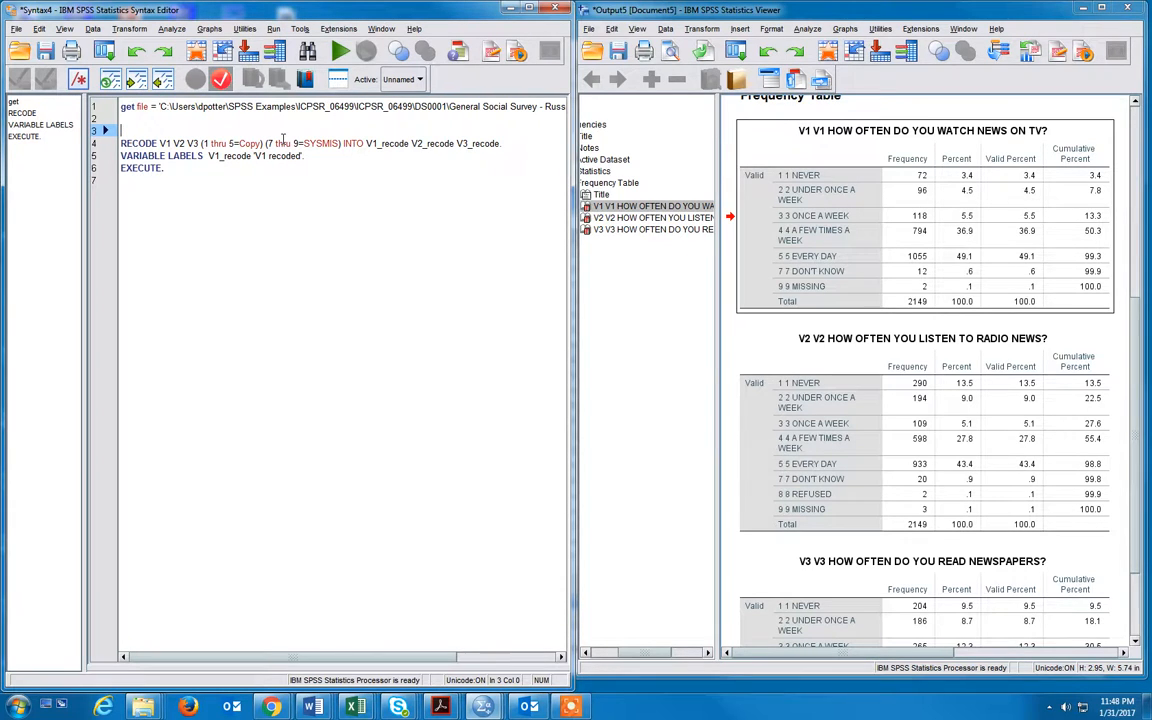
{"action": "type", "text": "*Recoding V1 V2 V3 to handle missing values."}
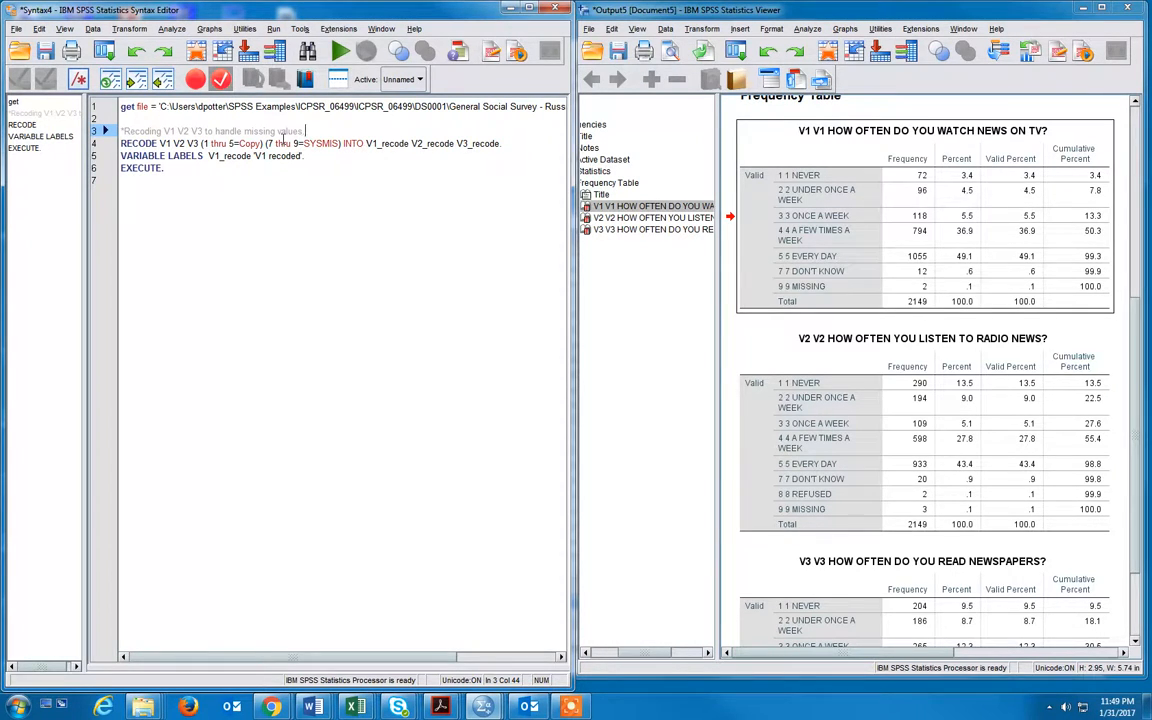
- Show the end of the variable list in the General Social Survey dataset's Variable View
{"action": "mouse_move", "coordinate": [484, 708]}
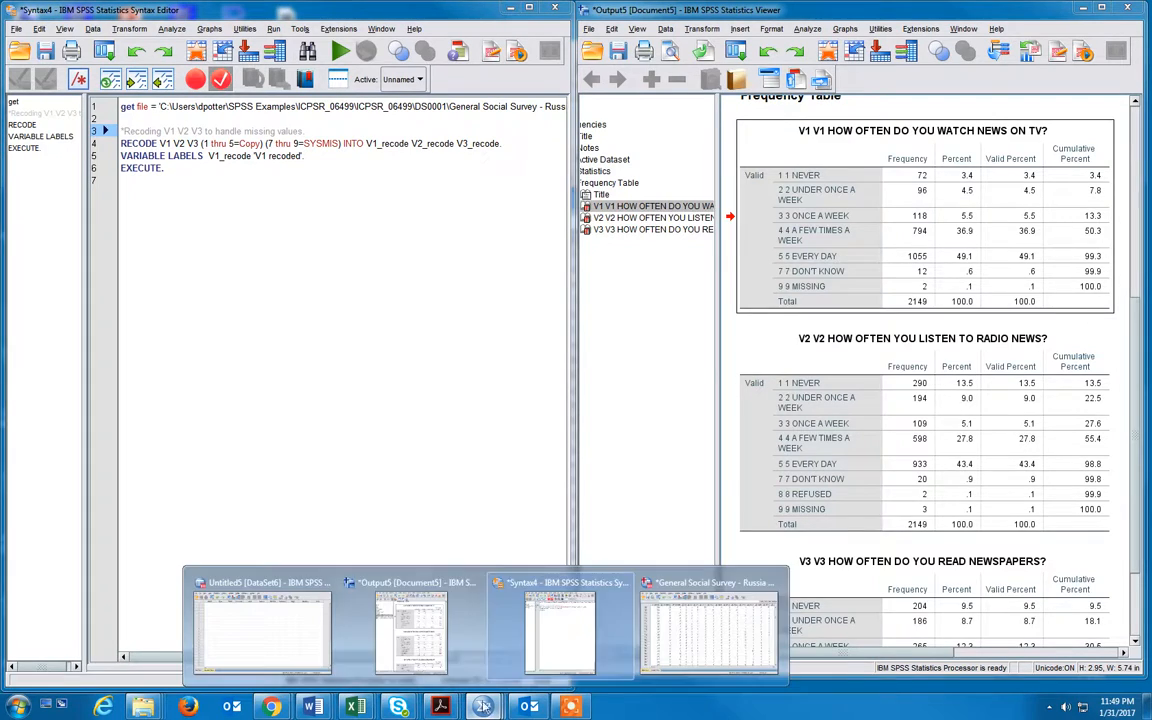
{"action": "left_click", "coordinate": [700, 640]}
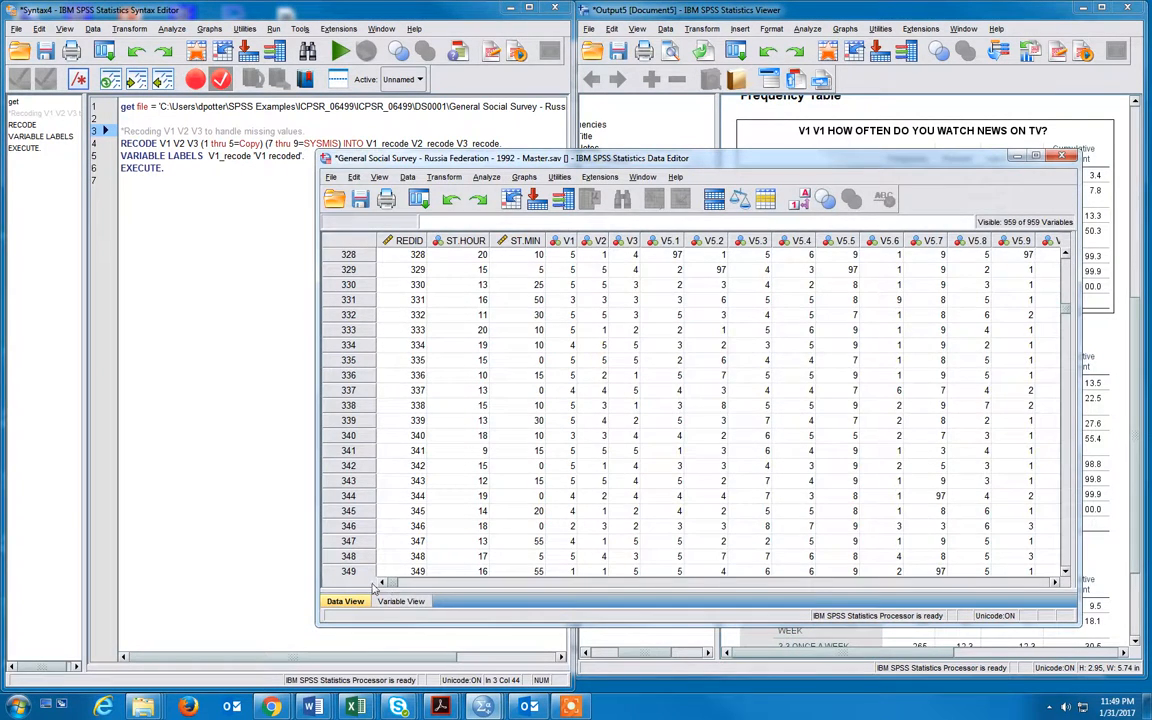
{"action": "left_click", "coordinate": [401, 601]}
{"action": "left_click_drag", "start_coordinate": [1072, 250], "coordinate": [1059, 543]}
{"action": "scroll", "coordinate": [921, 483], "scroll_direction": "up", "scroll_amount": 11}
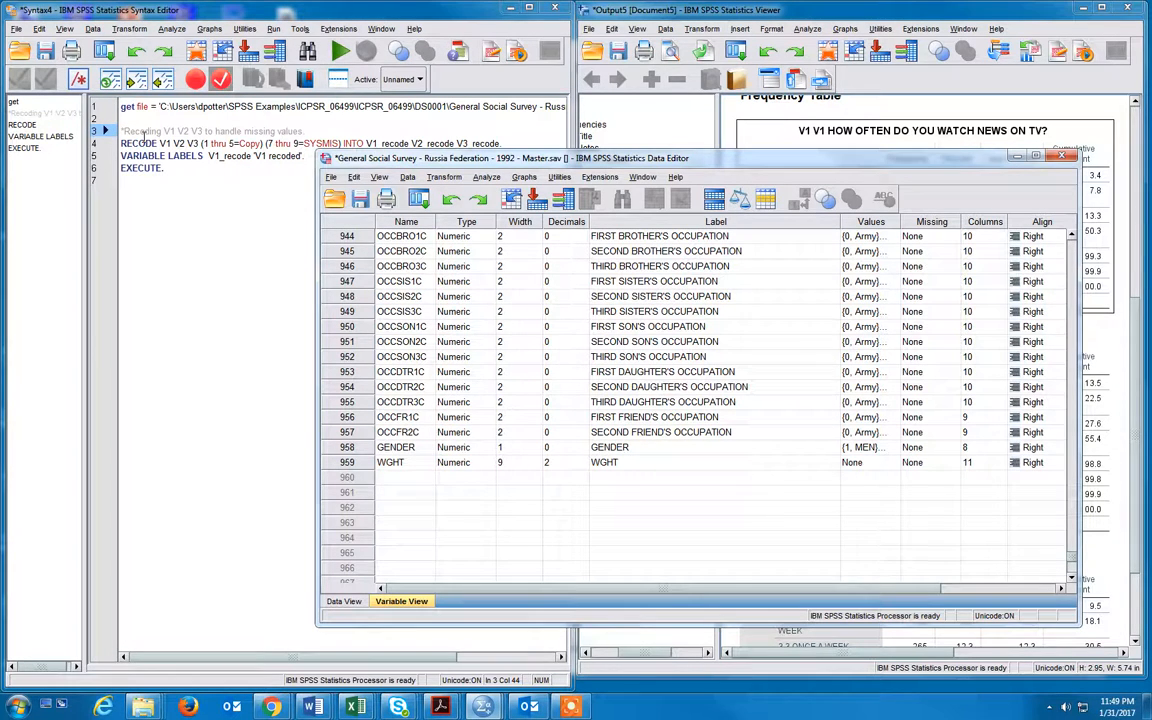
- Run the RECODE, VARIABLE LABELS and EXECUTE commands, and check the output log and the dataset's variable list for the new variables
{"action": "left_click_drag", "start_coordinate": [141, 169], "coordinate": [144, 143]}
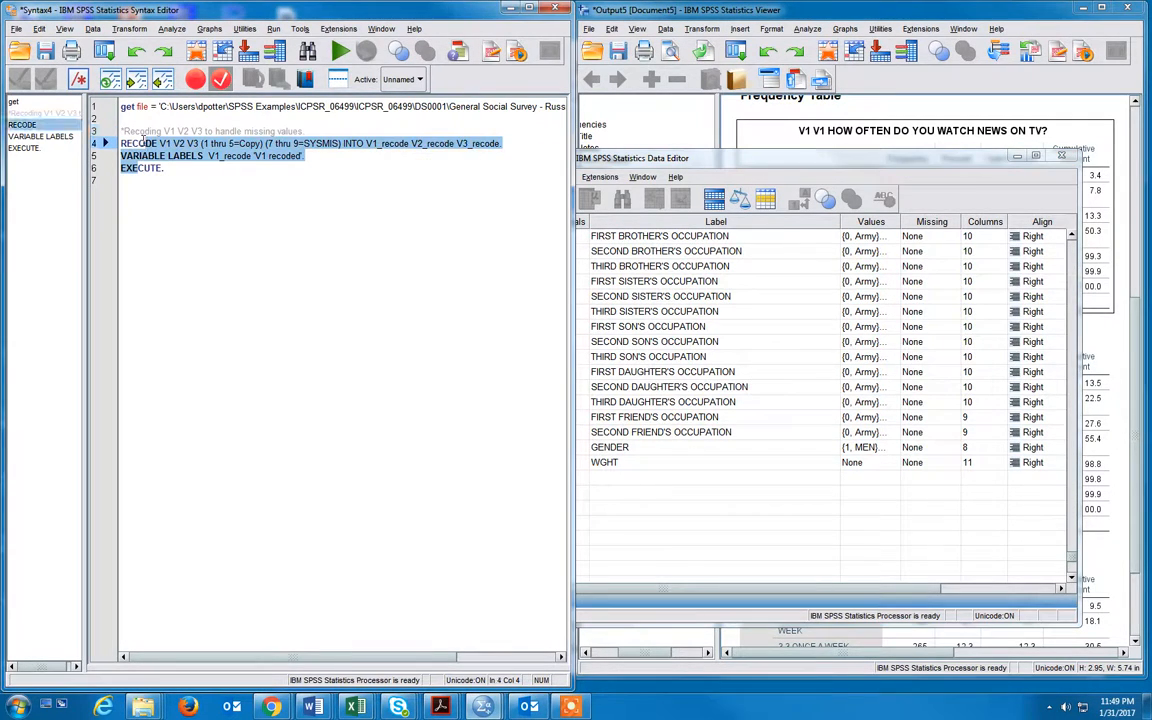
{"action": "key", "text": "ctrl+r"}
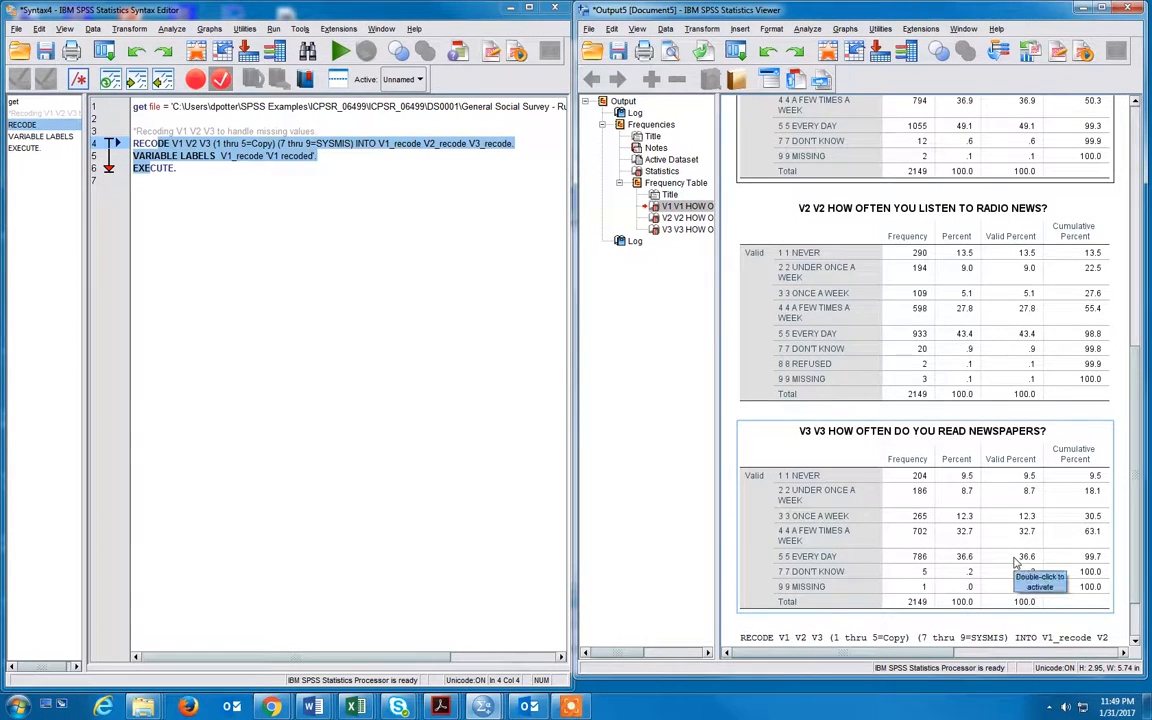
{"action": "scroll", "coordinate": [1013, 558], "scroll_direction": "down", "scroll_amount": 2}
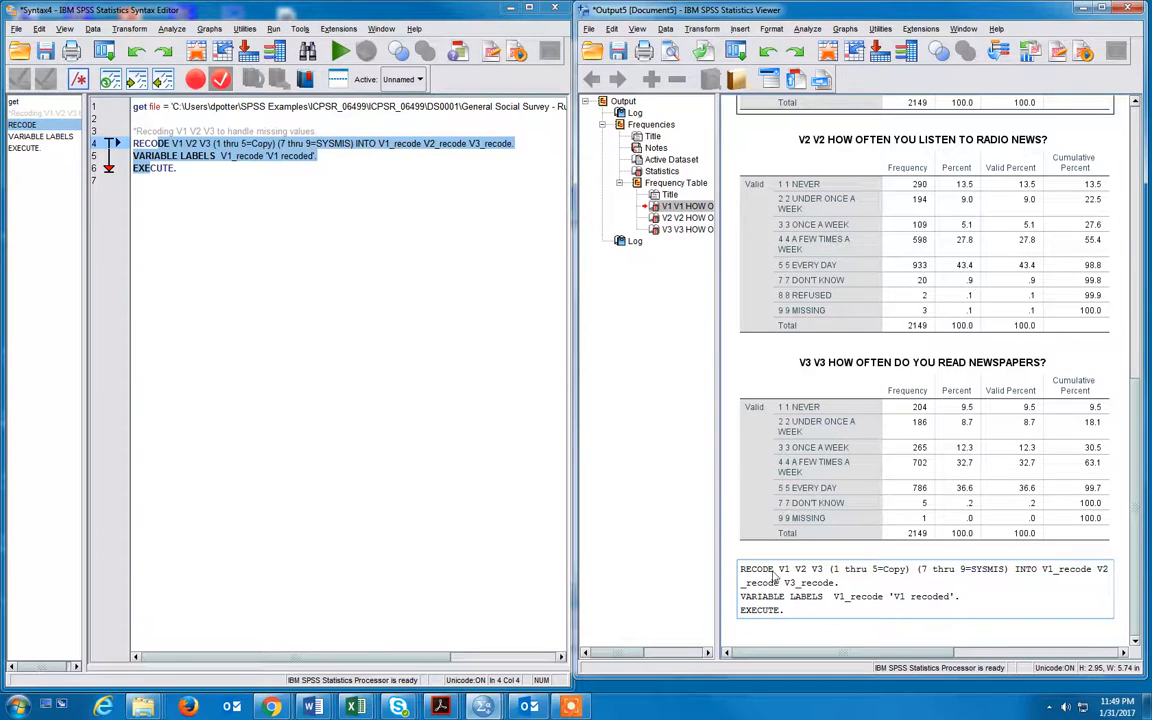
{"action": "left_click", "coordinate": [482, 706]}
{"action": "left_click", "coordinate": [661, 676]}
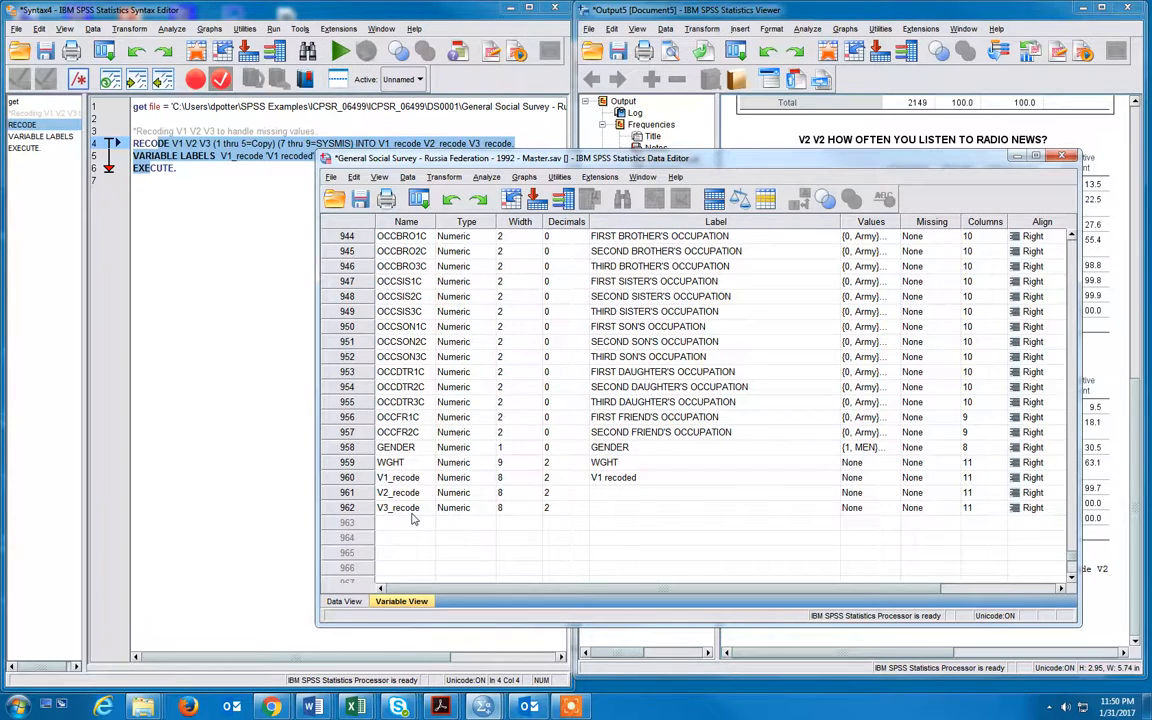
- Add the command "freq V1 V1_recode." below EXECUTE and run it
{"action": "left_click", "coordinate": [180, 164]}
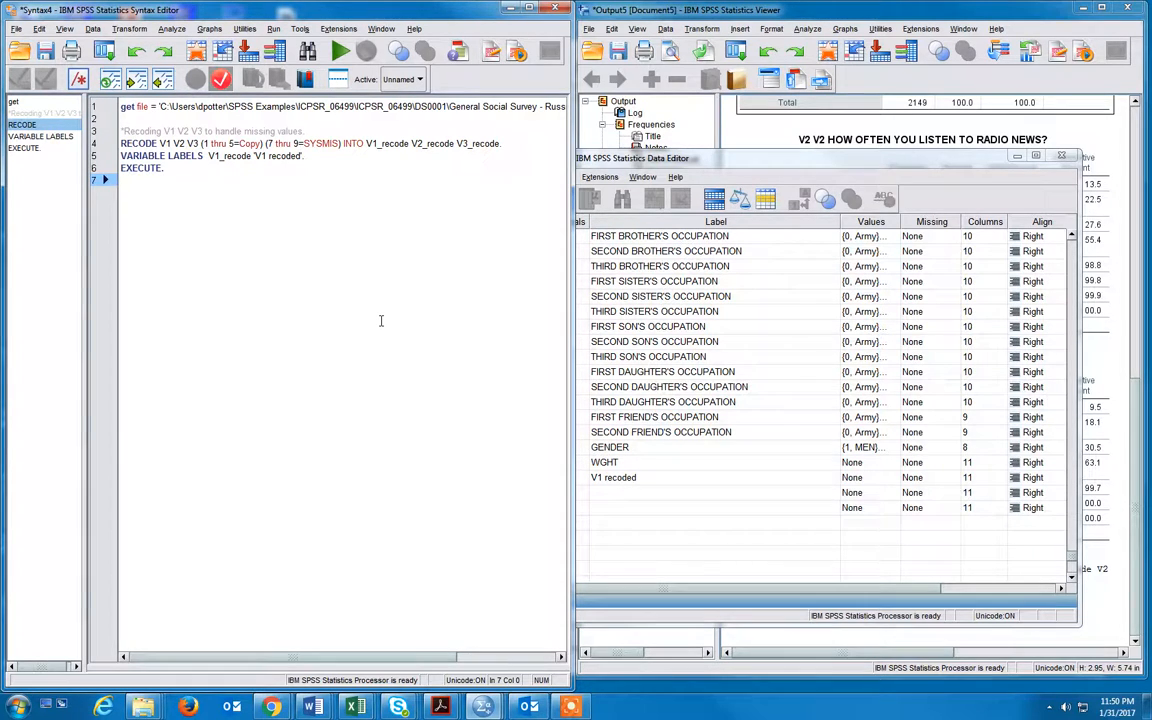
{"action": "type", "text": "freq"}
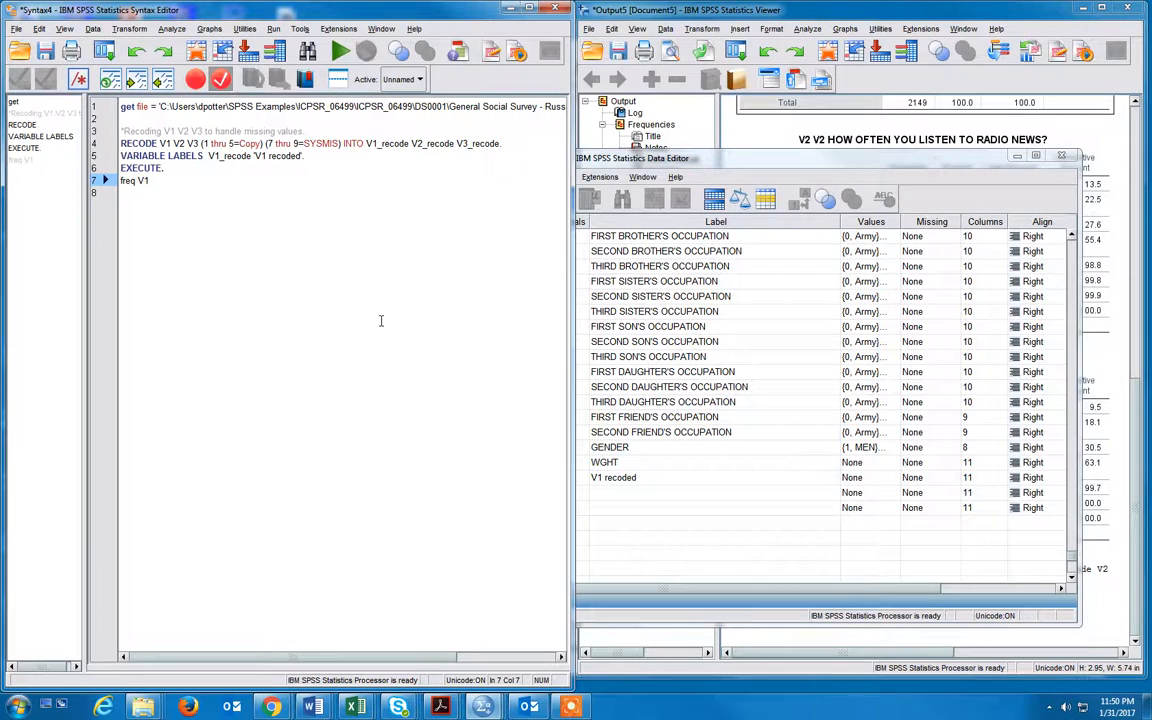
{"action": "type", "text": "V1"}
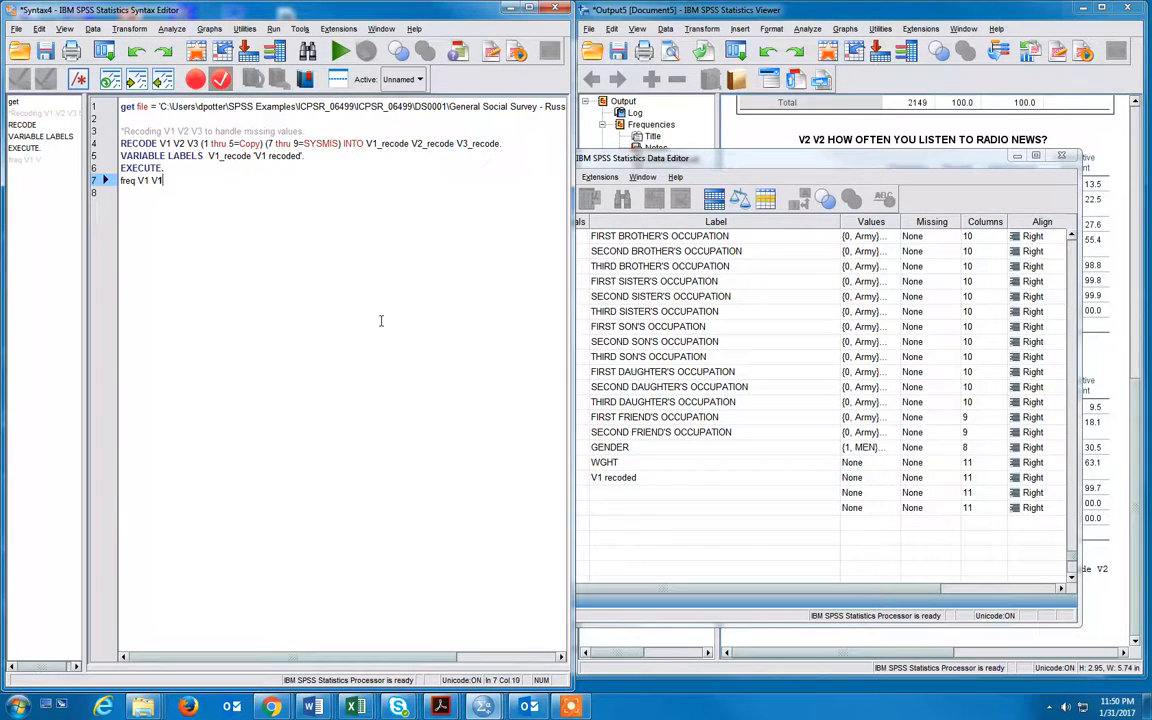
{"action": "type", "text": "_recode."}
{"action": "key", "text": "ctrl+r"}
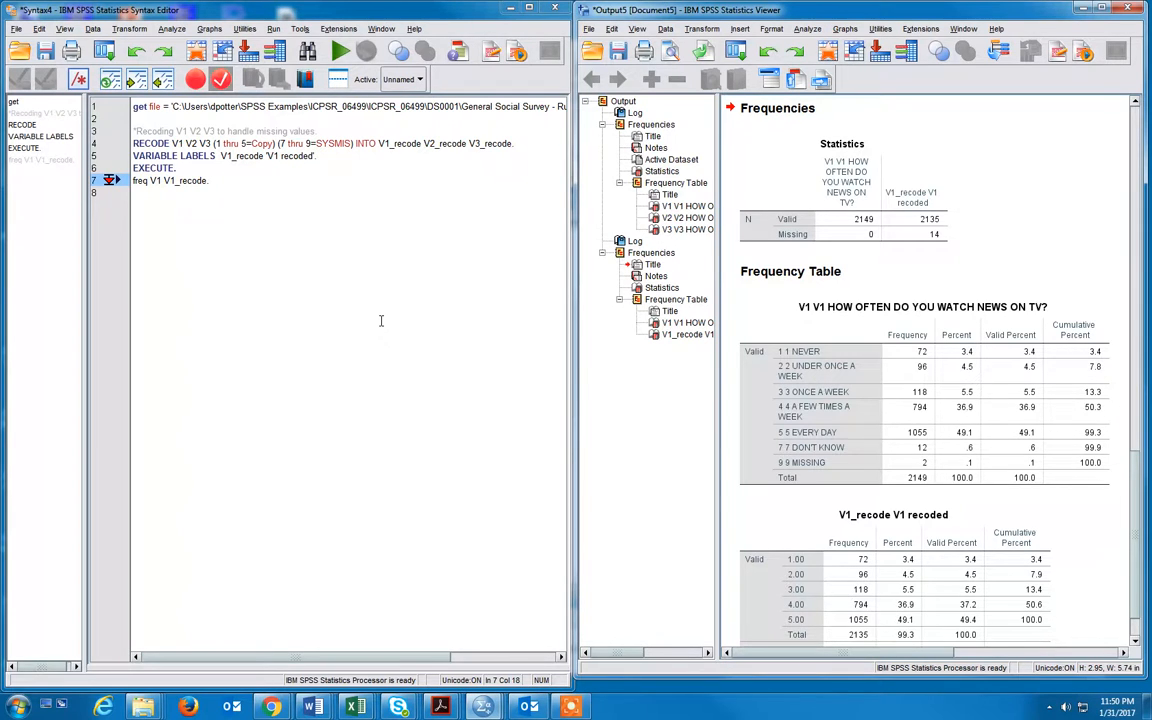
- Compare the frequency tables of V1 and V1_recode, including the valid categories and missing values
{"action": "scroll", "coordinate": [820, 390], "scroll_direction": "down", "scroll_amount": 1}
{"action": "left_click", "coordinate": [987, 487]}
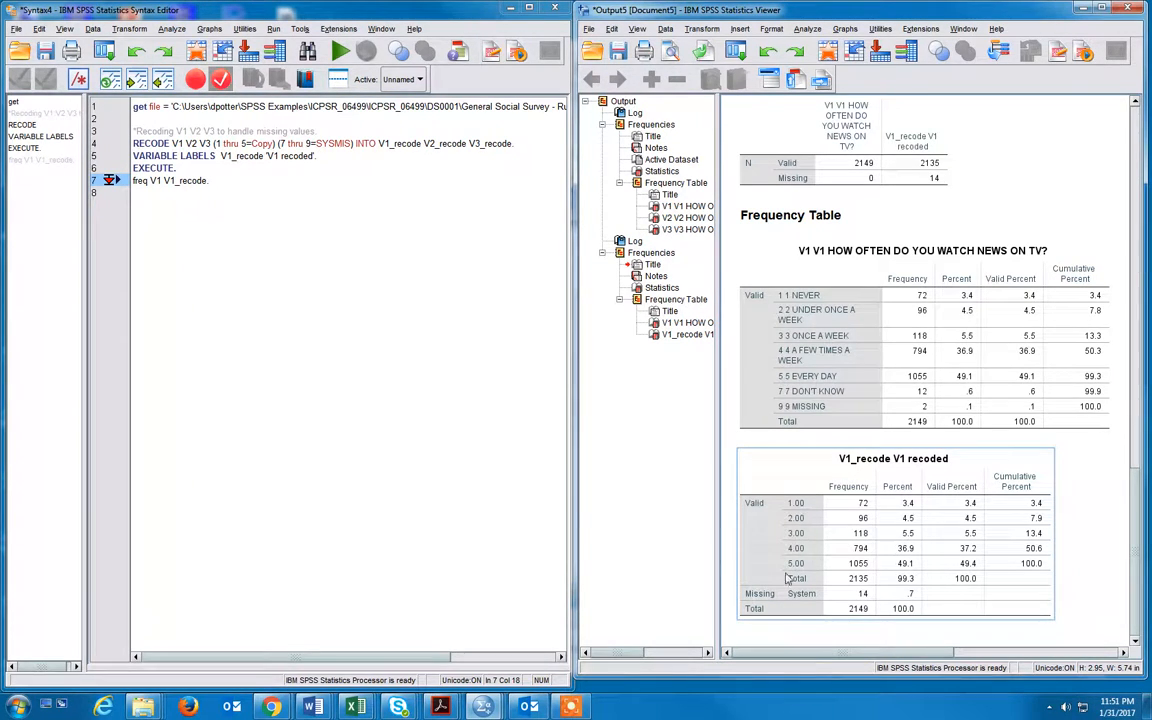
{"action": "left_click", "coordinate": [750, 305]}
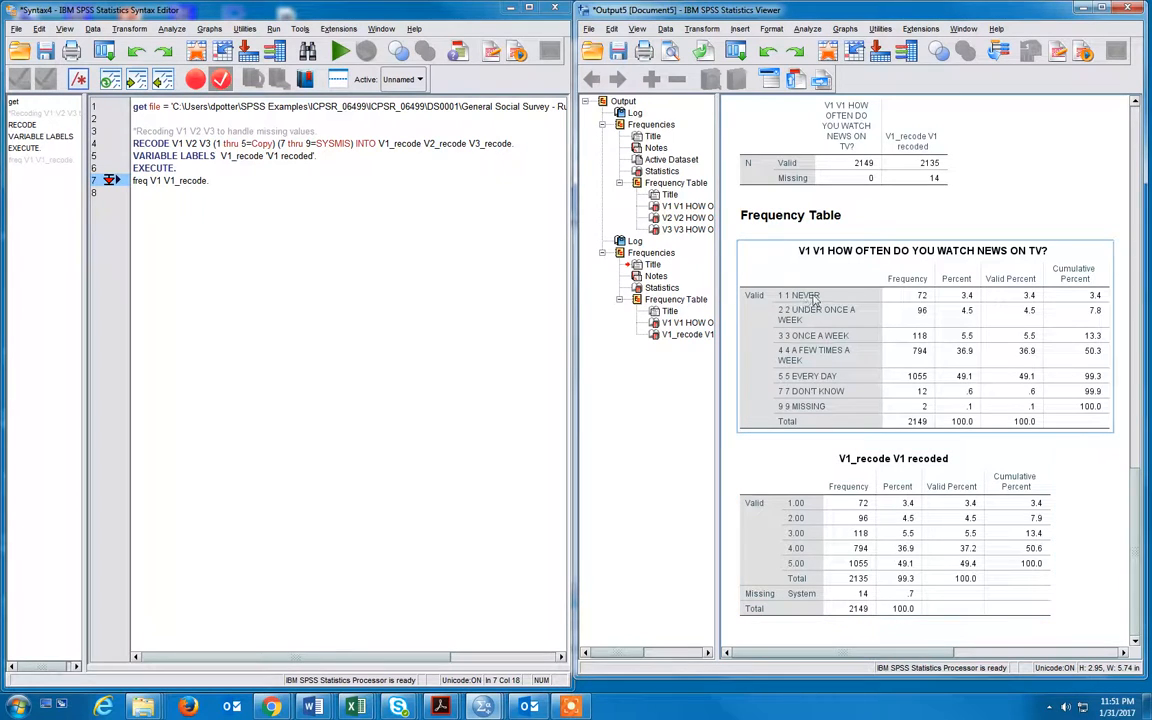
{"action": "left_click", "coordinate": [798, 505]}
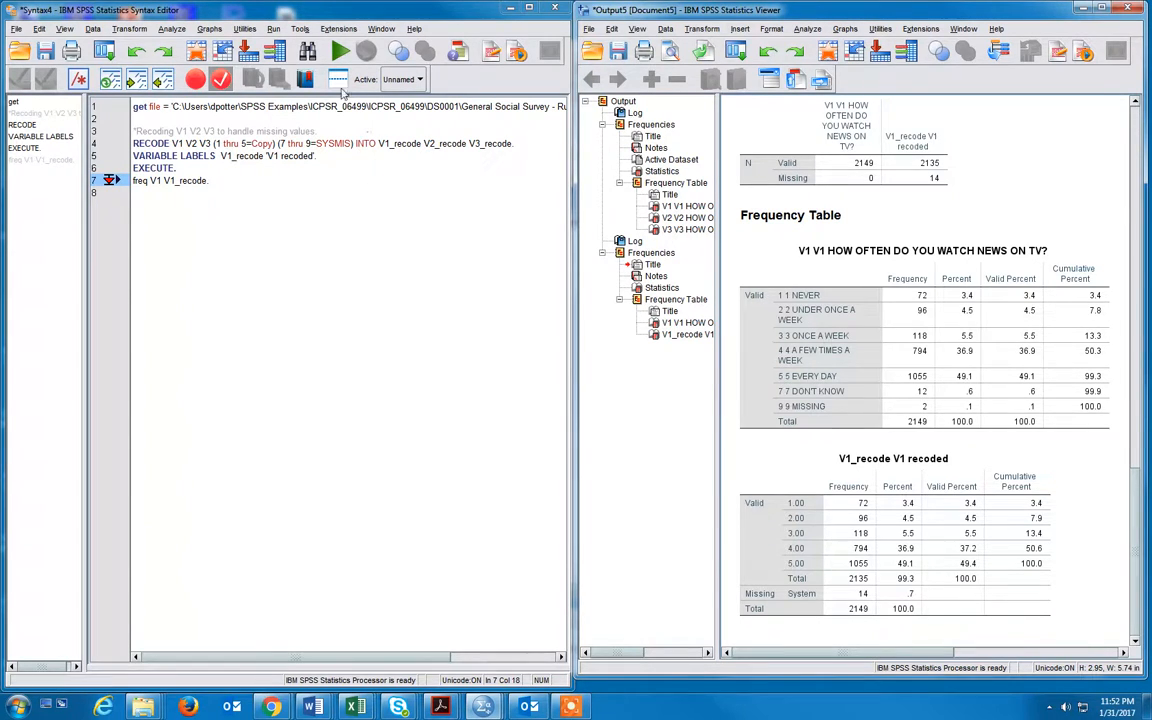
- Open the Frequencies analysis and remove V1, V2 and V3 from its variables
{"action": "left_click", "coordinate": [174, 30]}
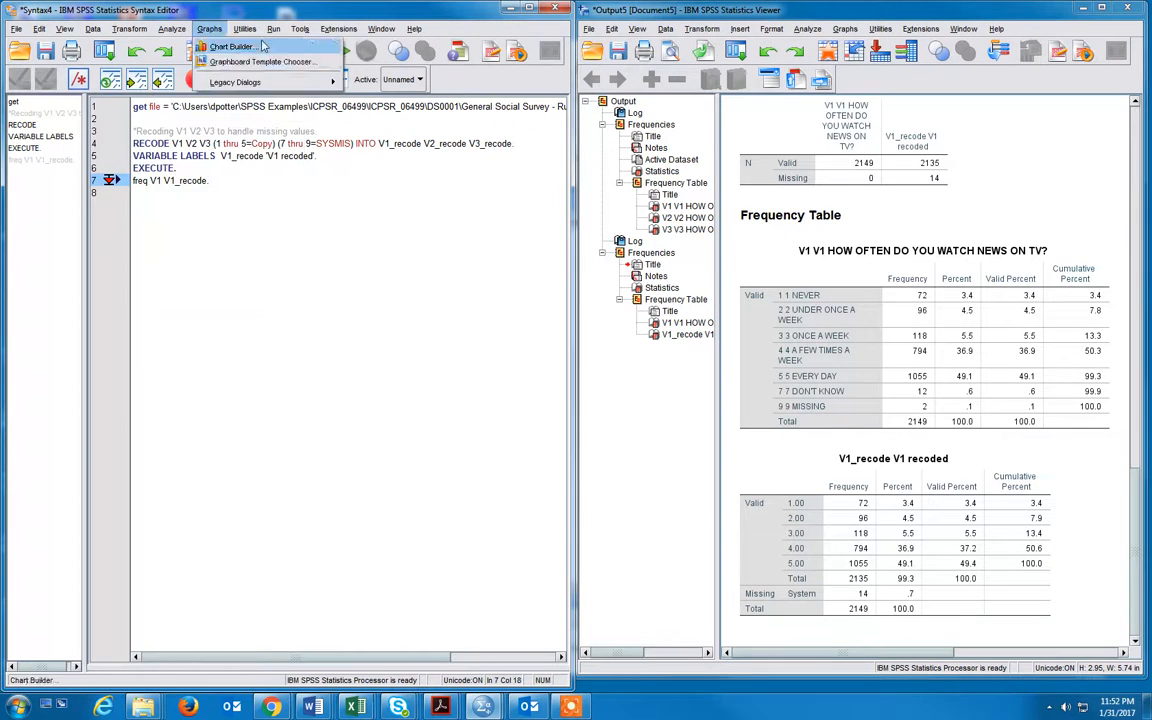
{"action": "mouse_move", "coordinate": [180, 63]}
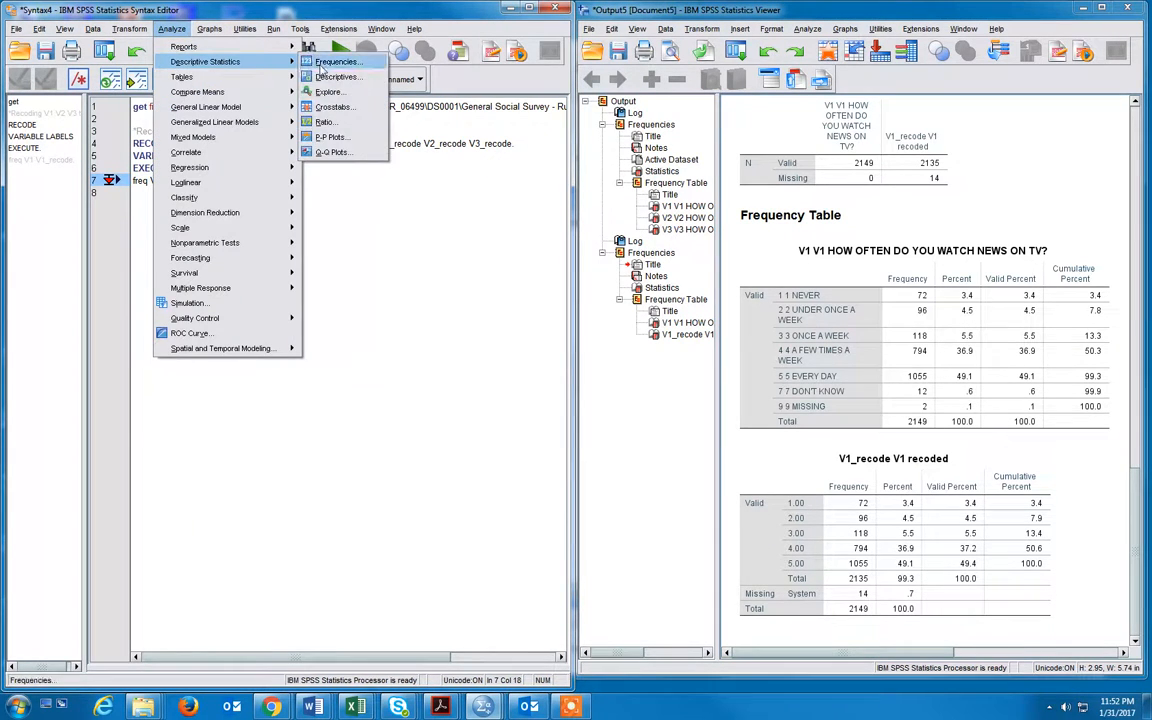
{"action": "left_click", "coordinate": [332, 62]}
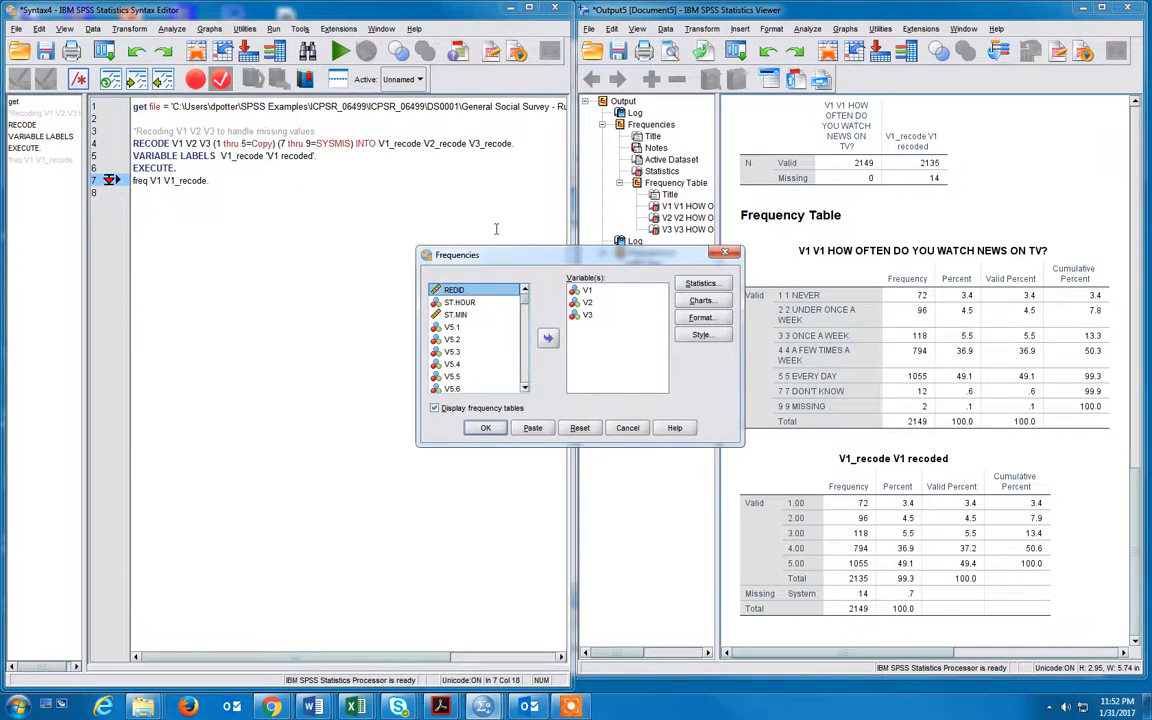
{"action": "left_click", "coordinate": [588, 315], "text": "shift"}
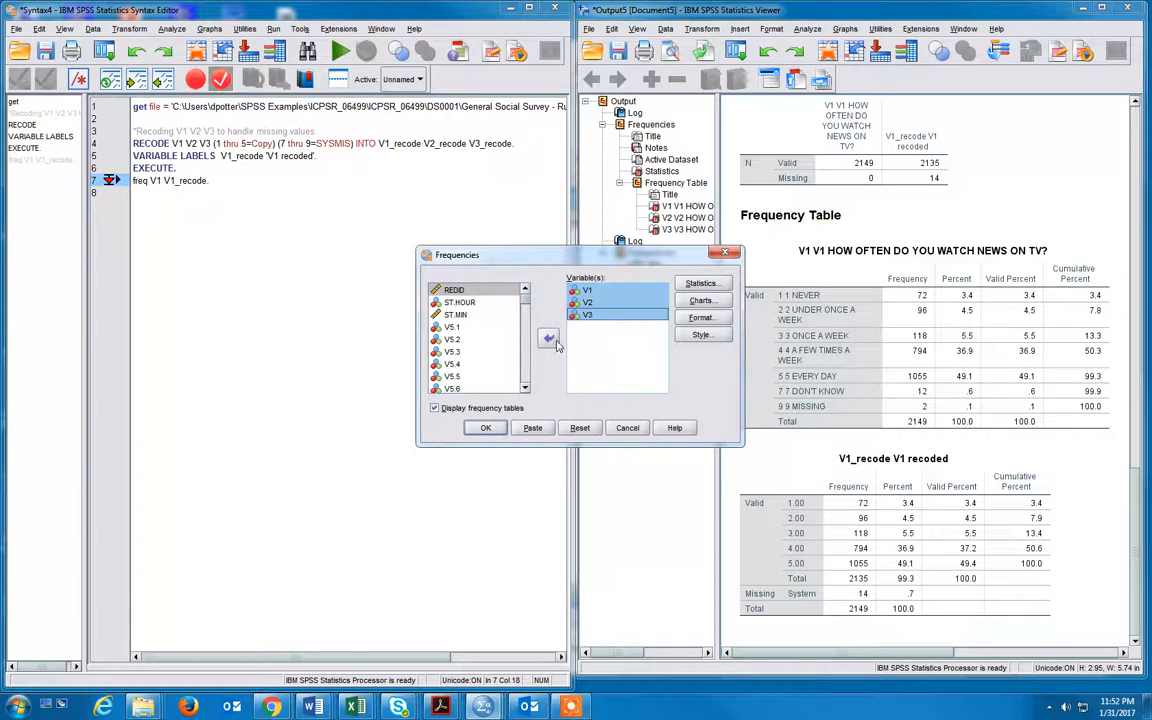
{"action": "left_click", "coordinate": [550, 340]}
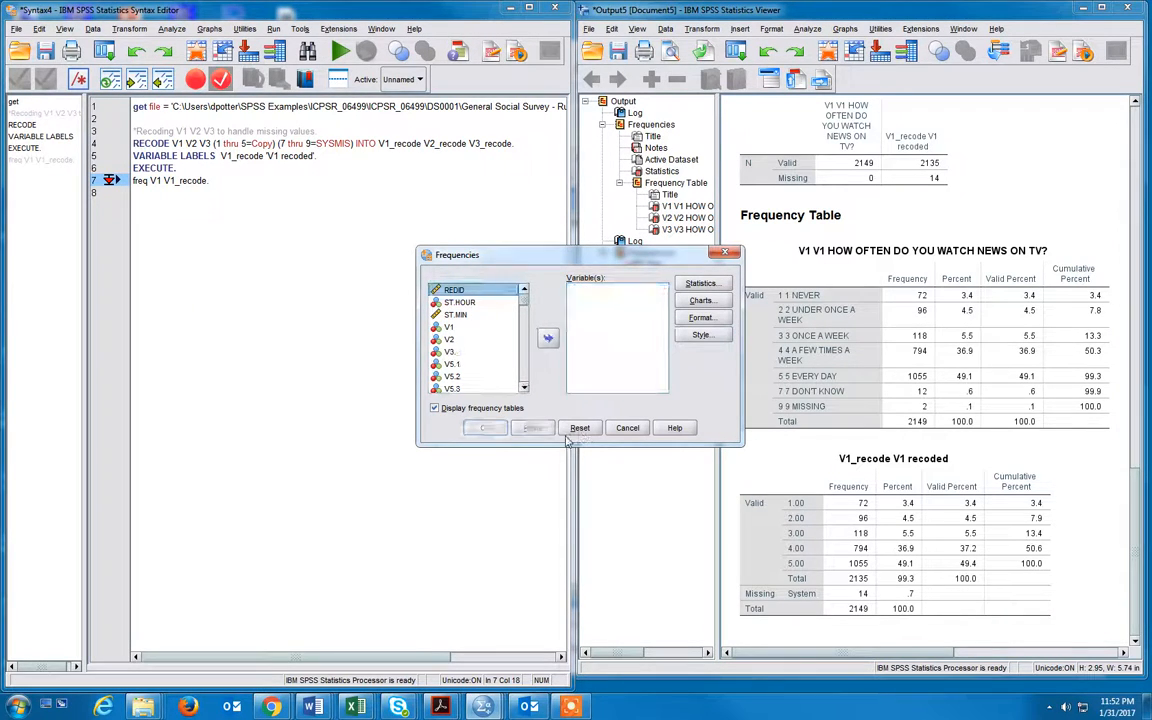
- Add V5.1, V5.2 and V5.3 to the Frequencies analysis and produce their frequency tables
{"action": "left_click", "coordinate": [455, 364]}
{"action": "scroll", "coordinate": [460, 362], "scroll_direction": "down", "scroll_amount": 1}
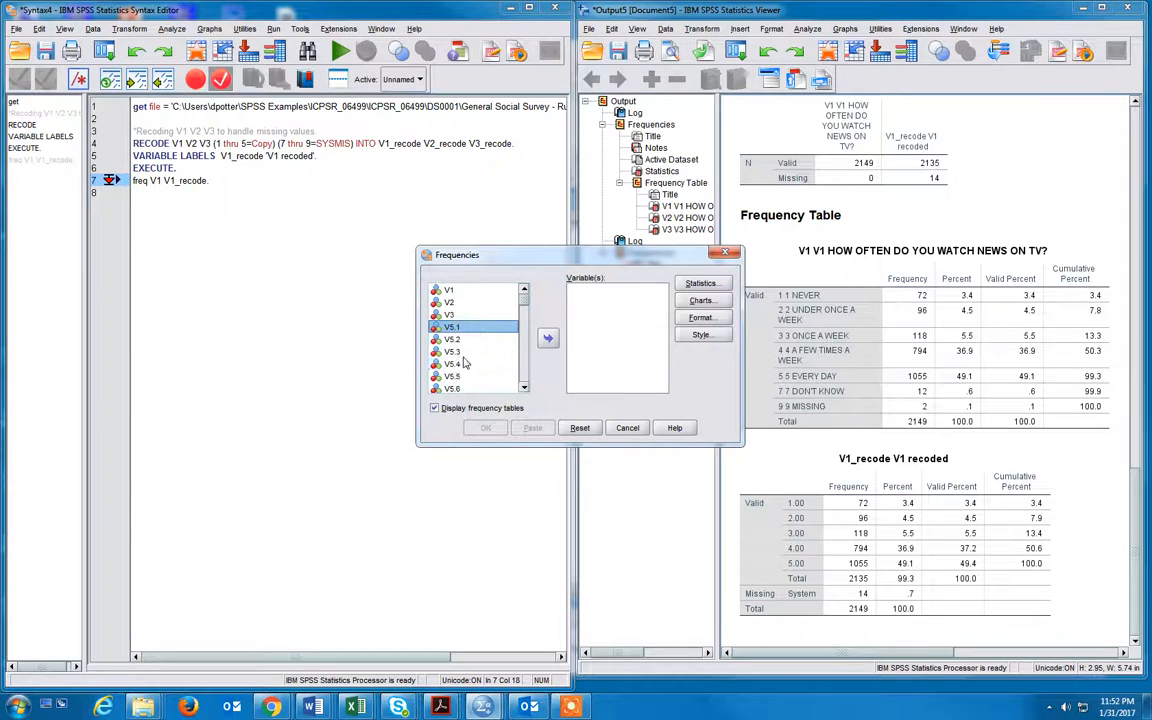
{"action": "left_click", "coordinate": [463, 354], "text": "shift"}
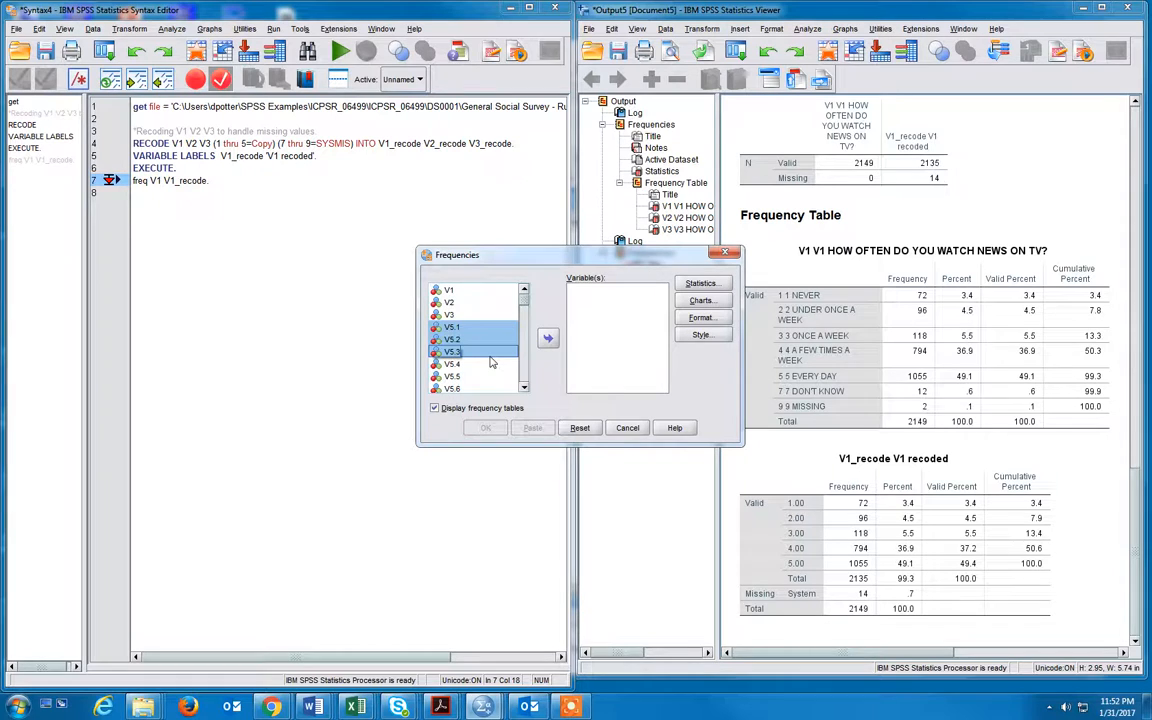
{"action": "left_click", "coordinate": [547, 338]}
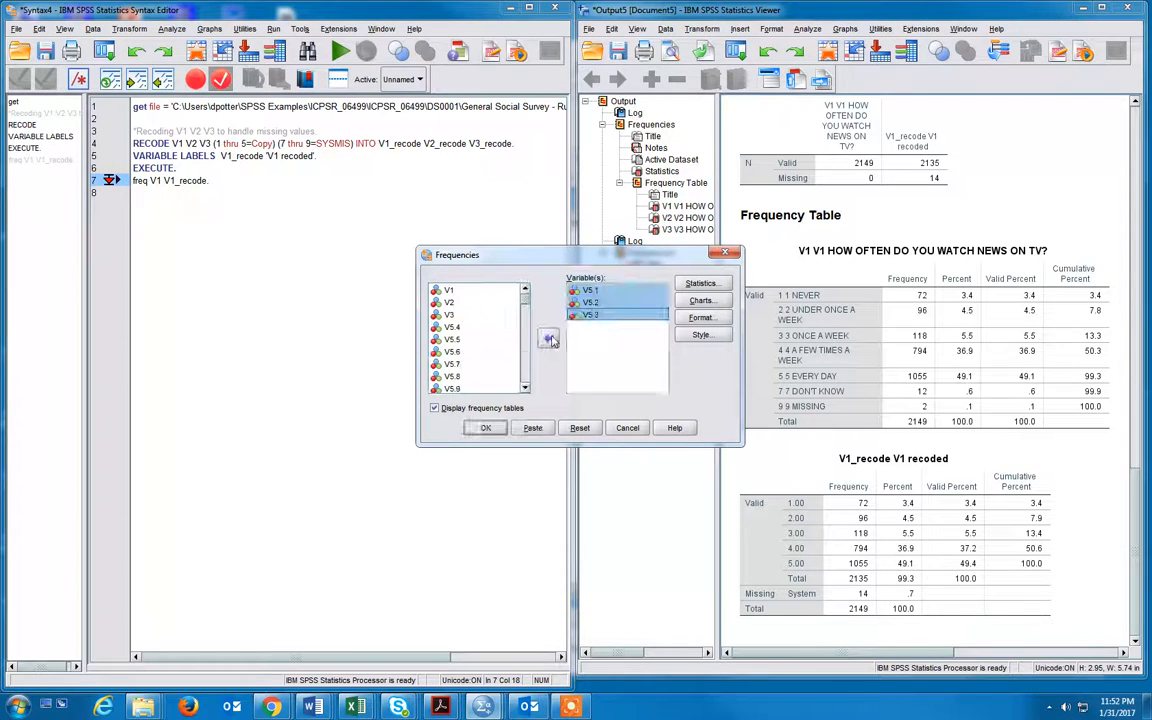
{"action": "left_click", "coordinate": [486, 429]}
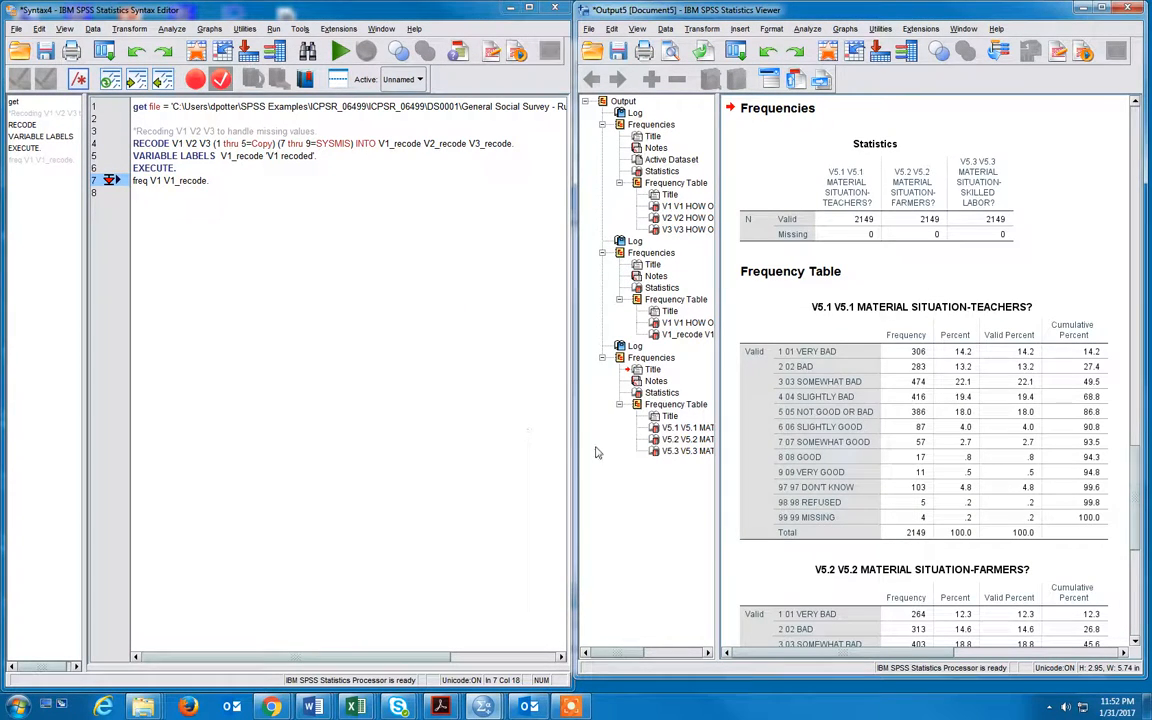
- Examine the response categories and missing codes in the V5.1, V5.2 and V5.3 frequency tables
{"action": "left_click", "coordinate": [748, 404]}
{"action": "scroll", "coordinate": [800, 420], "scroll_direction": "down", "scroll_amount": 1}
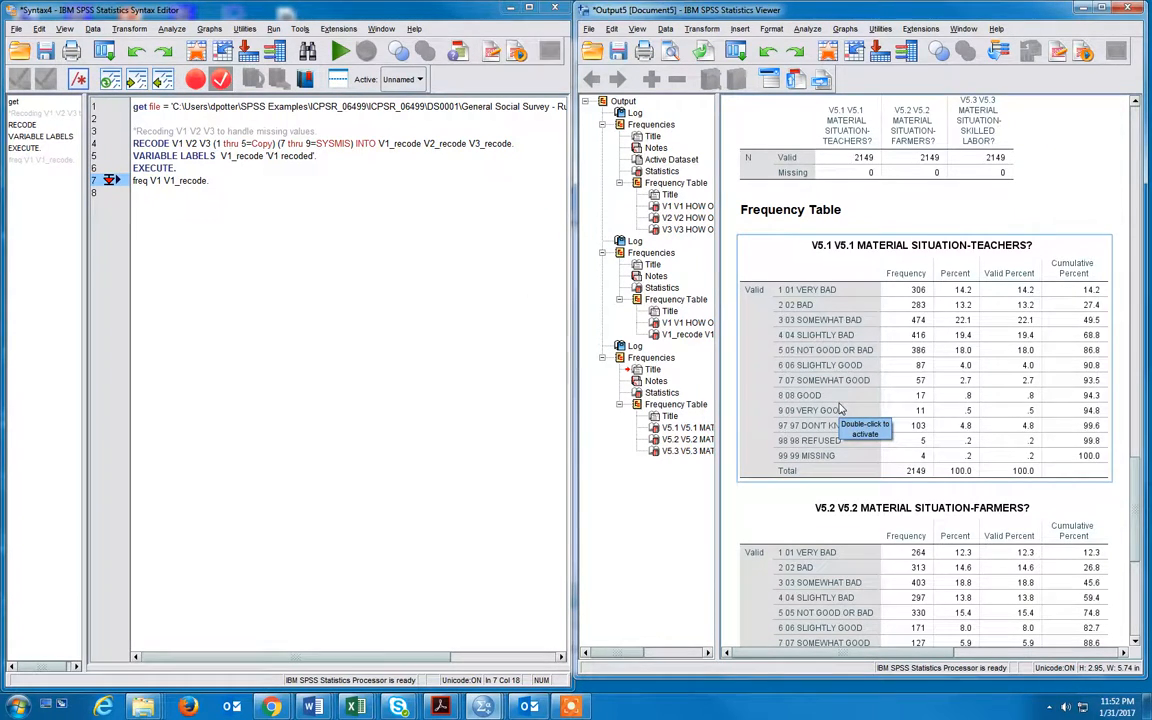
{"action": "scroll", "coordinate": [840, 408], "scroll_direction": "down", "scroll_amount": 5}
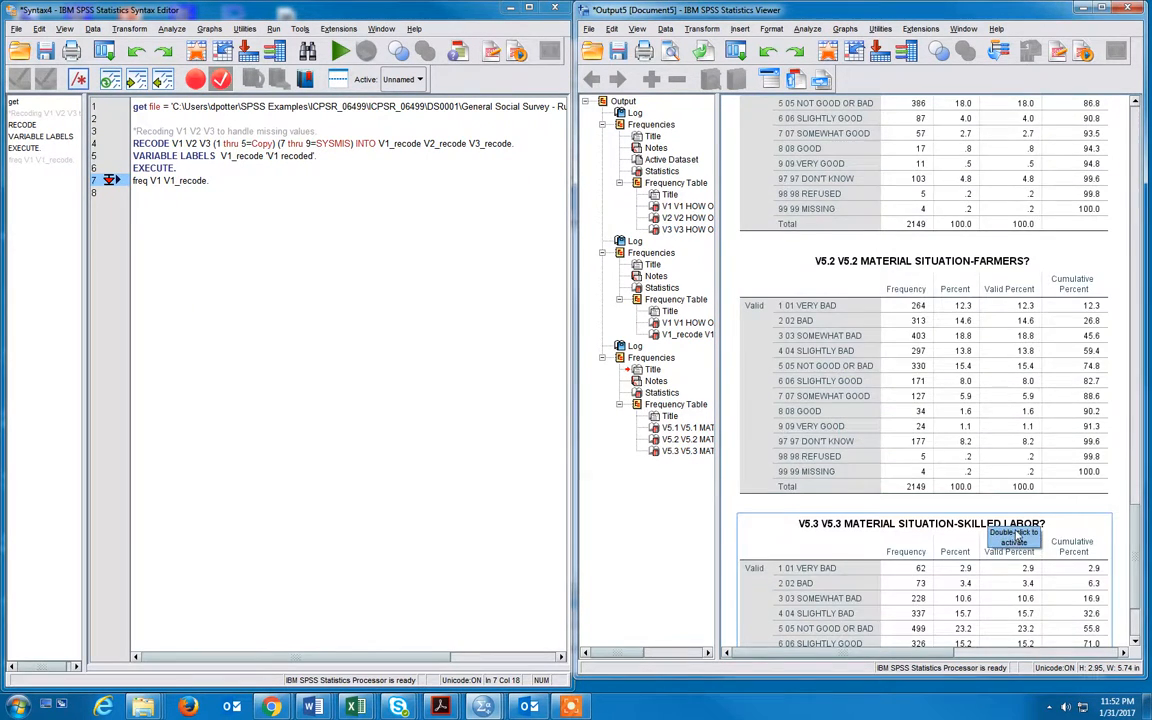
{"action": "scroll", "coordinate": [1012, 537], "scroll_direction": "up", "scroll_amount": 3}
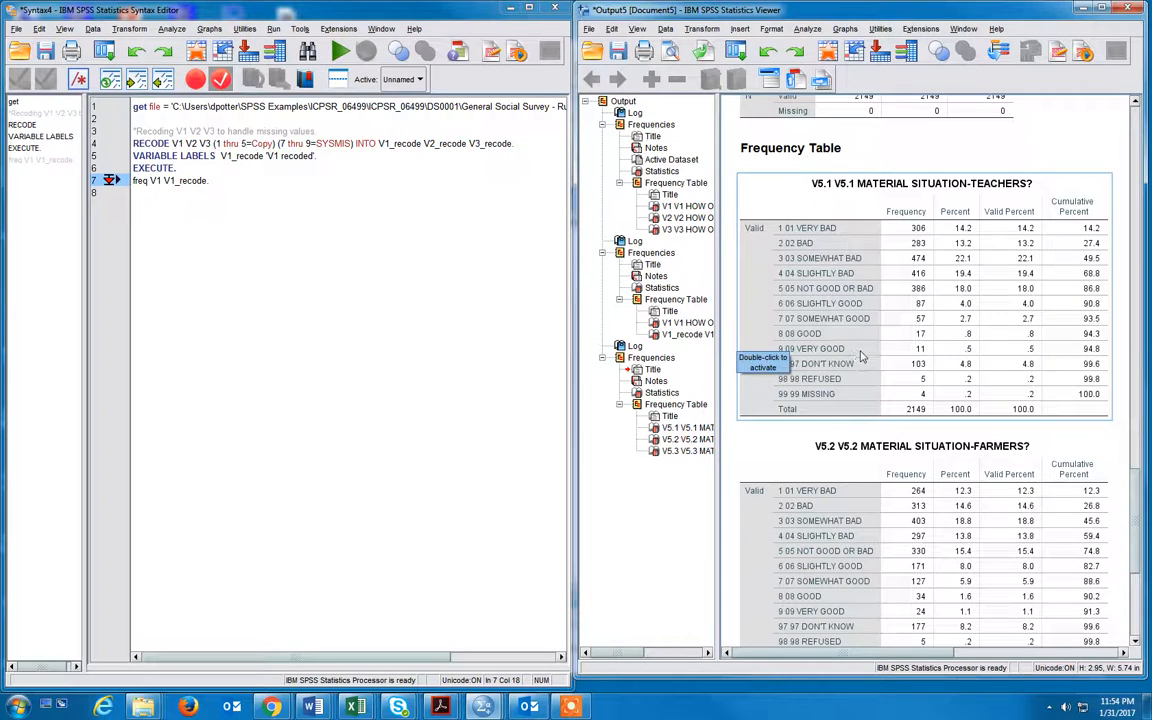
- Add the comment "*Recode variables V5.1 V5.2 V5.3 in order to collapse categories and get rid of missing." after a blank line below the freq command
{"action": "left_click", "coordinate": [304, 240]}
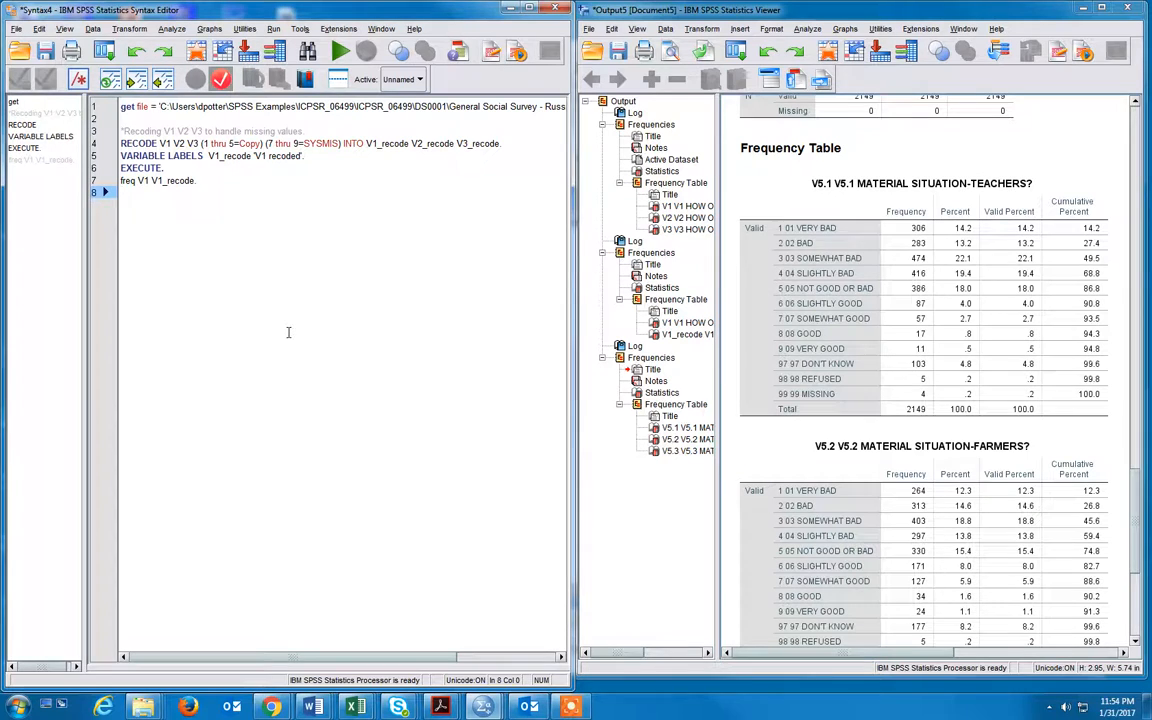
{"action": "key", "text": "Return"}
{"action": "type", "text": "*"}
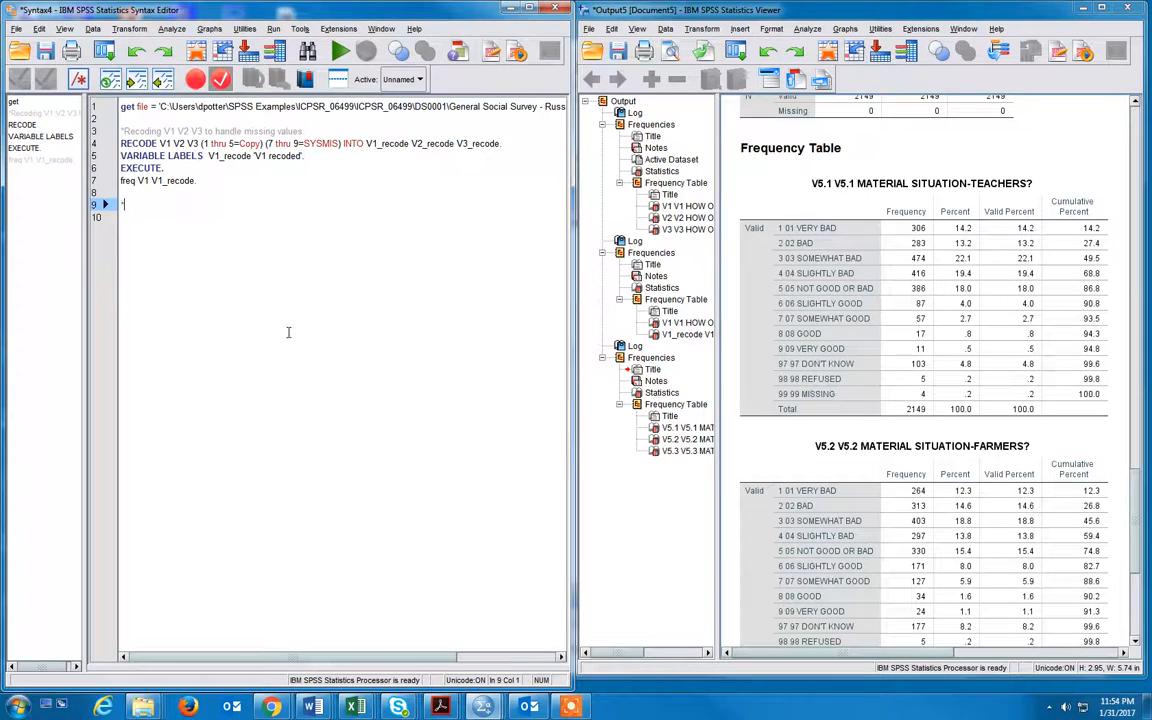
{"action": "type", "text": "Recode variables V1"}
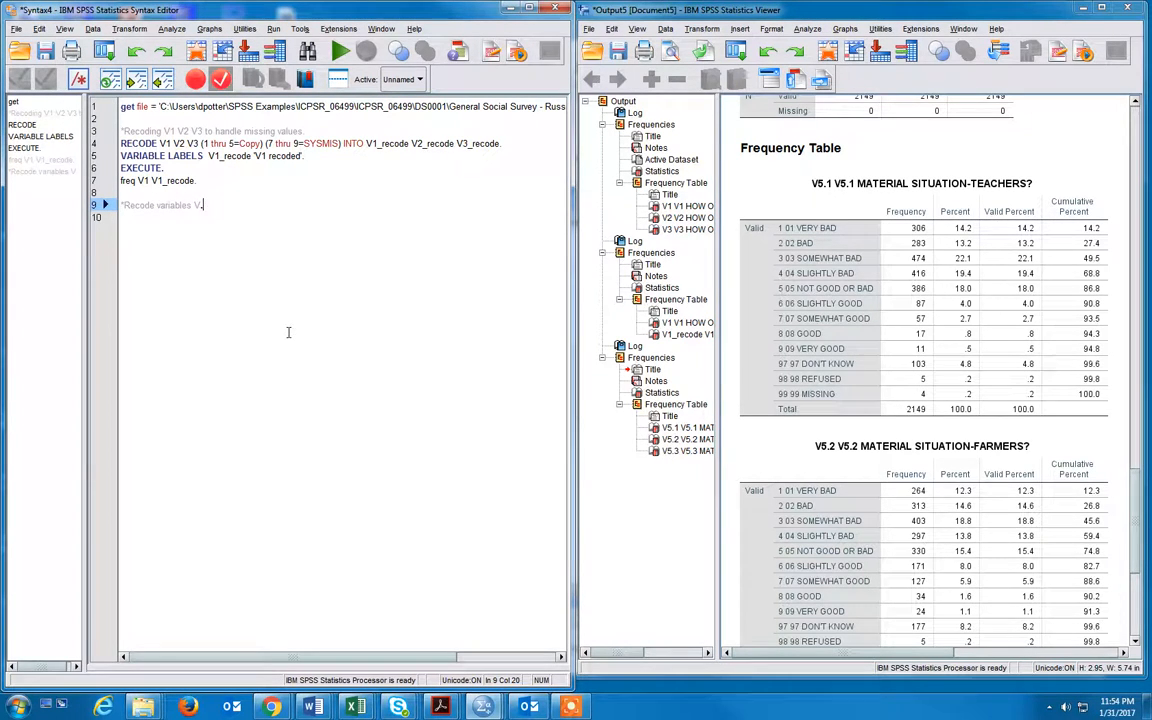
{"action": "type", "text": ".1 V5.2 V5.3 in order to collapse categories and get rid of missing."}
{"action": "key", "text": "Return"}
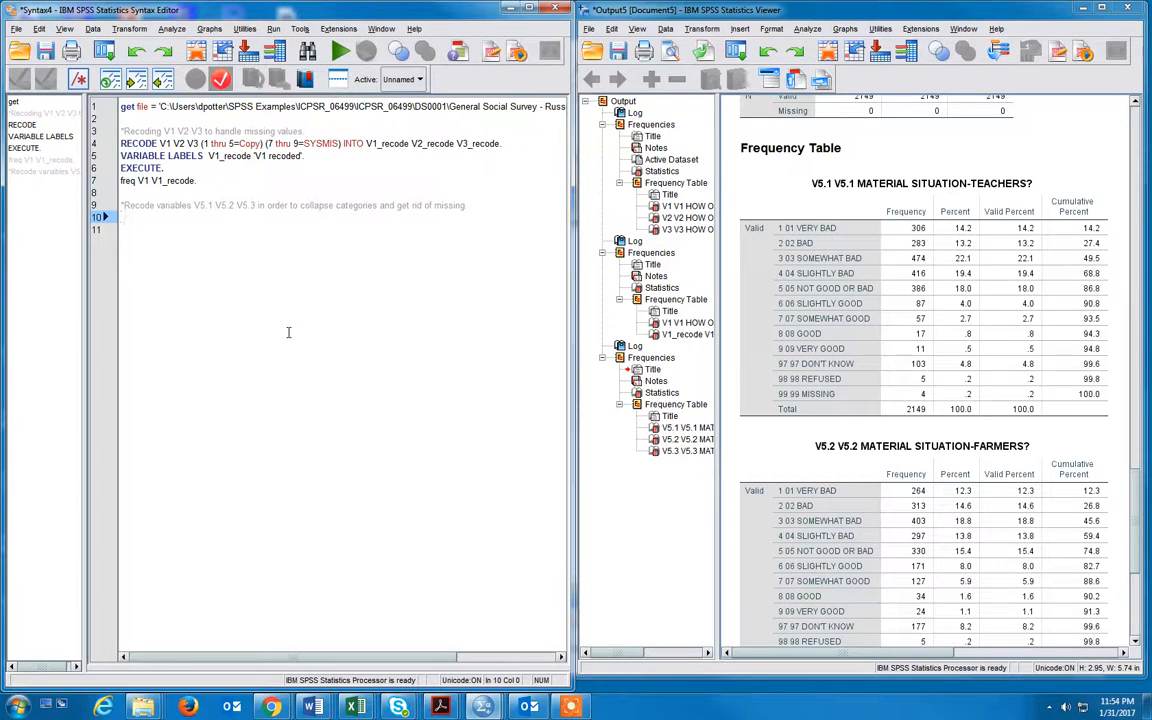
{"action": "type", "text": "RECODE"}
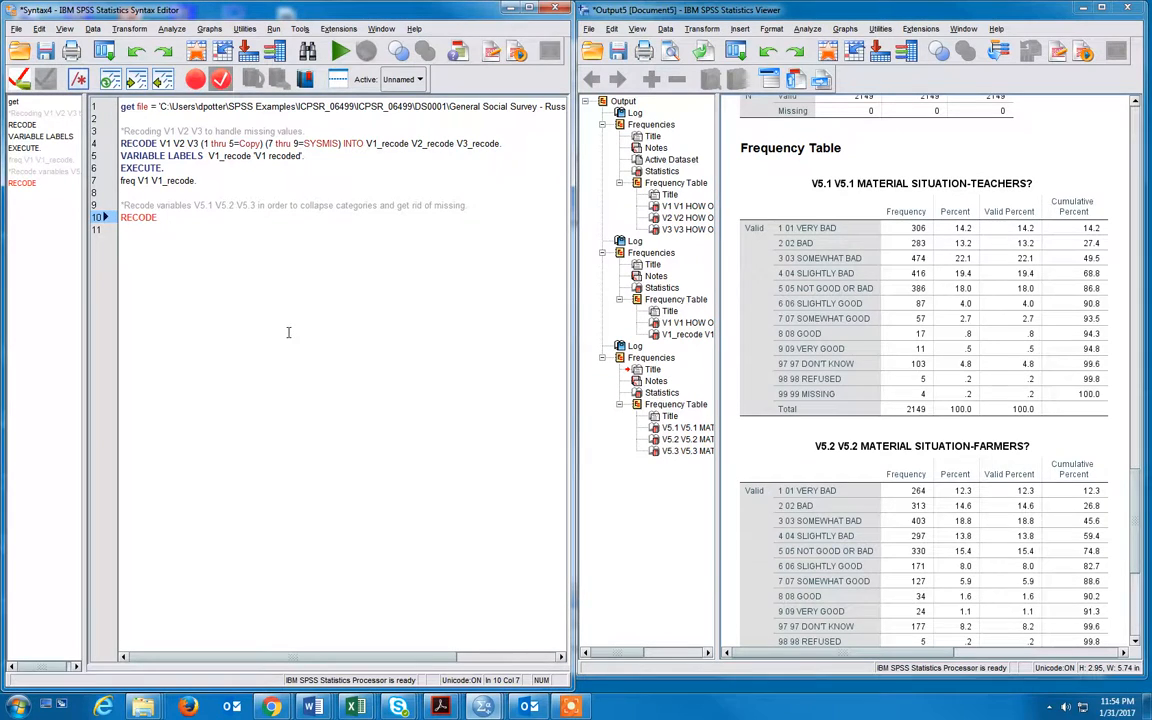
{"action": "key", "text": "BackSpace"}
{"action": "key", "text": "BackSpace"}
{"action": "key", "text": "BackSpace"}
{"action": "key", "text": "BackSpace"}
{"action": "key", "text": "BackSpace"}
{"action": "key", "text": "BackSpace"}
{"action": "type", "text": "ecode"}
{"action": "key", "text": "BackSpace"}
{"action": "key", "text": "BackSpace"}
{"action": "key", "text": "BackSpace"}
{"action": "key", "text": "BackSpace"}
{"action": "key", "text": "BackSpace"}
{"action": "key", "text": "BackSpace"}
- Begin a Recode command for V5.1 below the new comment, collapsing values with (1 thru 5 = 0)
{"action": "type", "text": "Recode"}
{"action": "left_click_drag", "start_coordinate": [192, 205], "coordinate": [232, 205]}
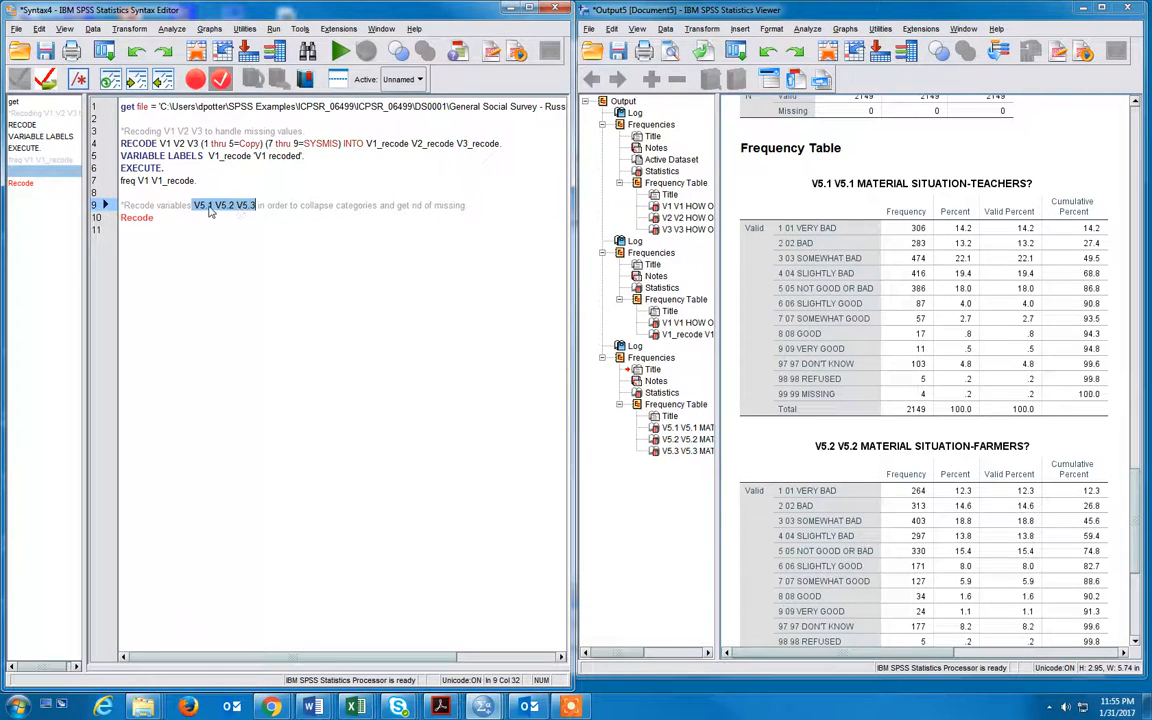
{"action": "left_click", "coordinate": [176, 213]}
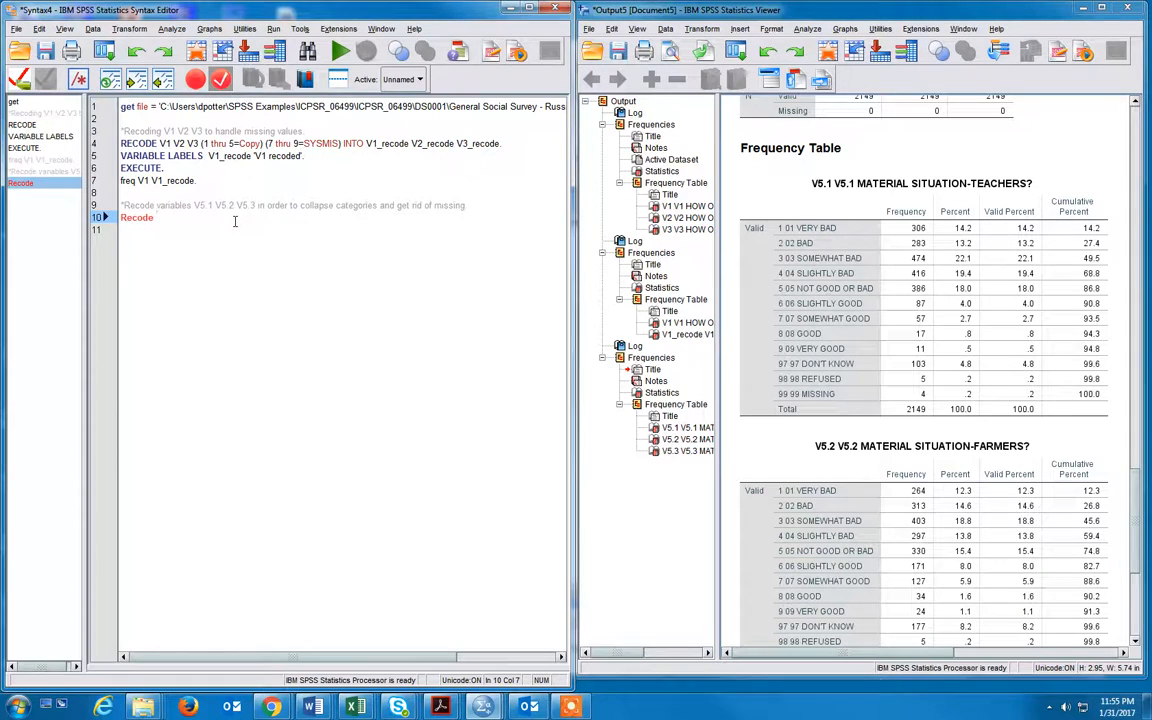
{"action": "type", "text": "V5.1 ("}
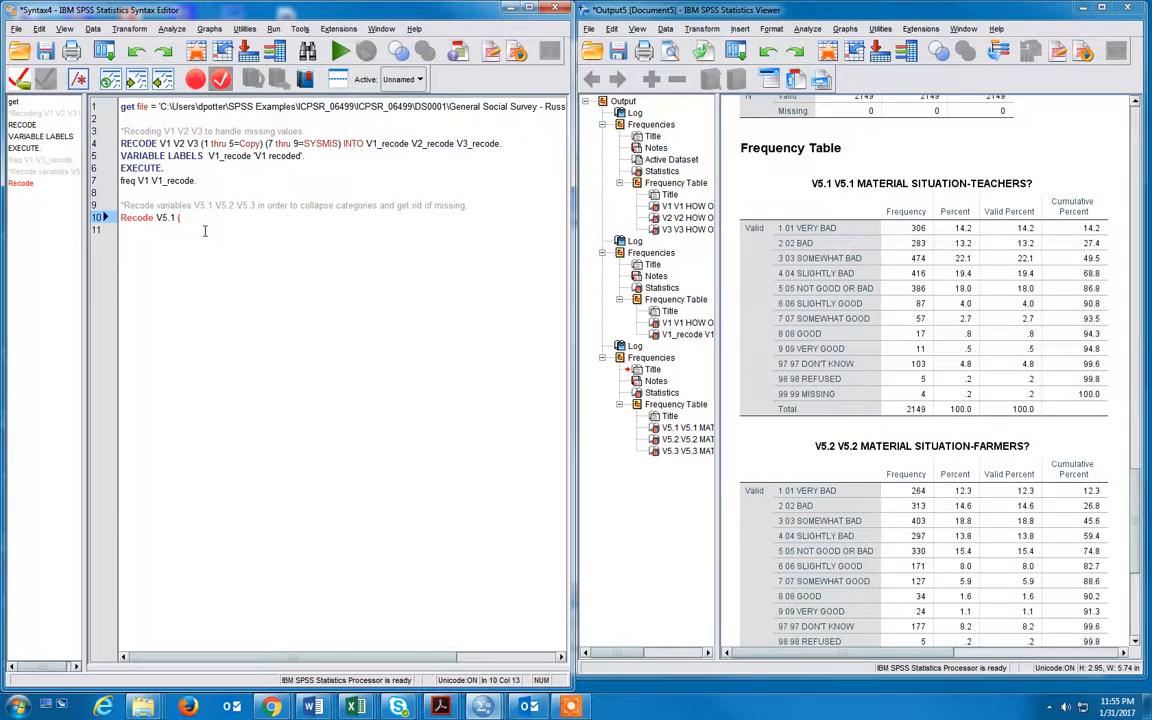
{"action": "type", "text": "1"}
{"action": "type", "text": " th"}
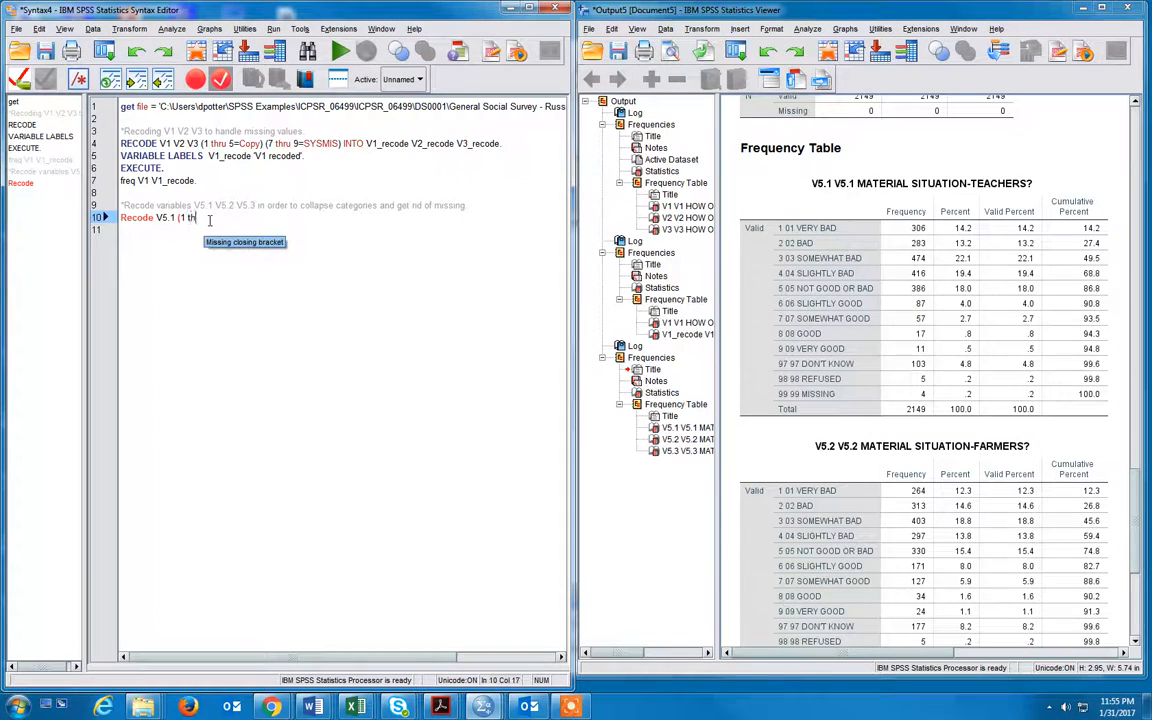
{"action": "type", "text": "ru 4=1)"}
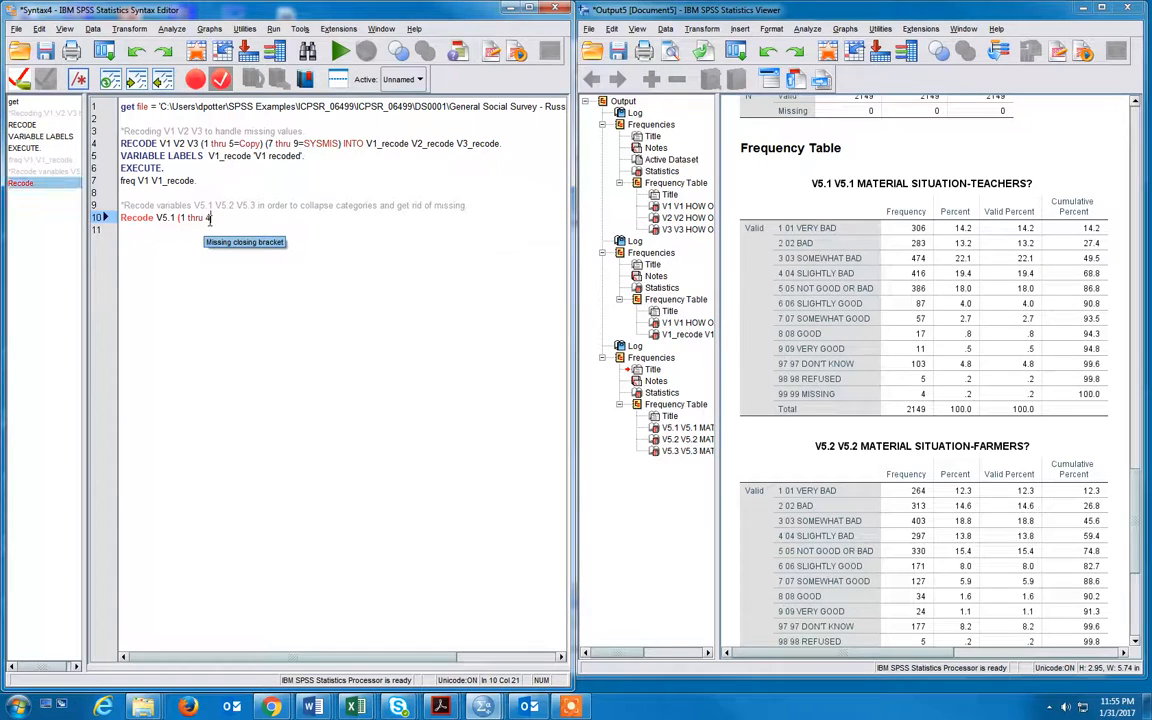
{"action": "type", "text": "0"}
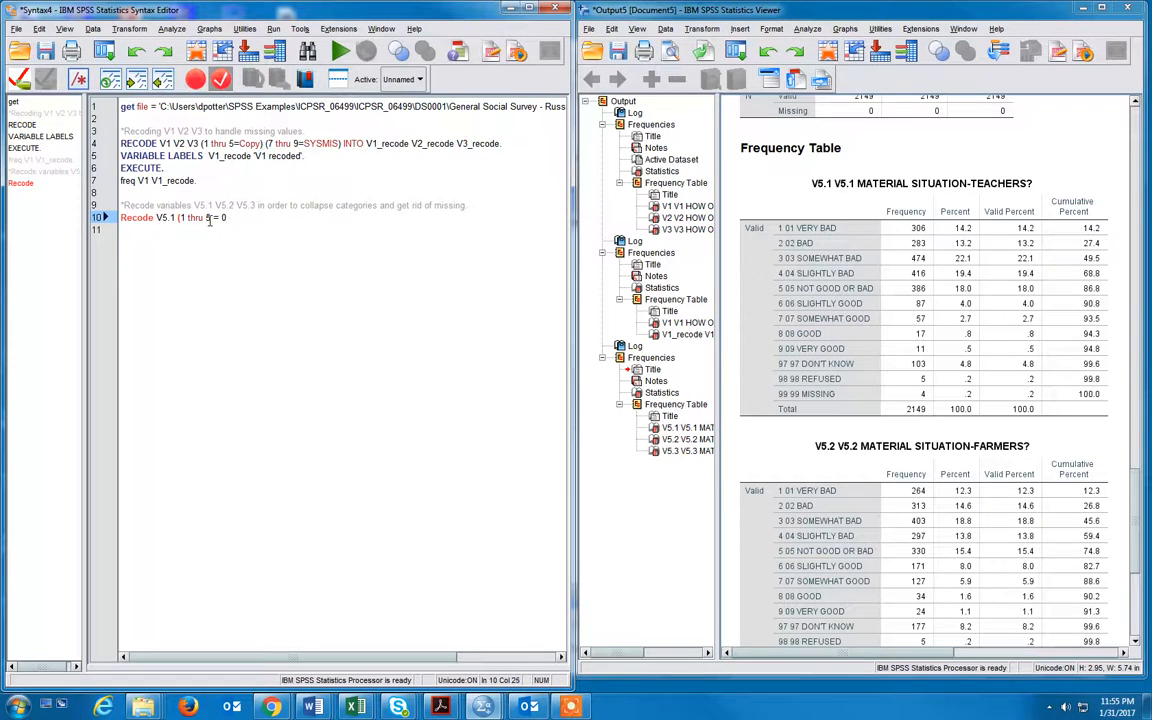
- Extend the V5.1 Recode command with the value mappings (6 thru 9 = 1) and (97 thru 99 = SYSMIS)
{"action": "type", "text": " ("}
{"action": "left_click", "coordinate": [810, 307]}
{"action": "type", "text": "6"}
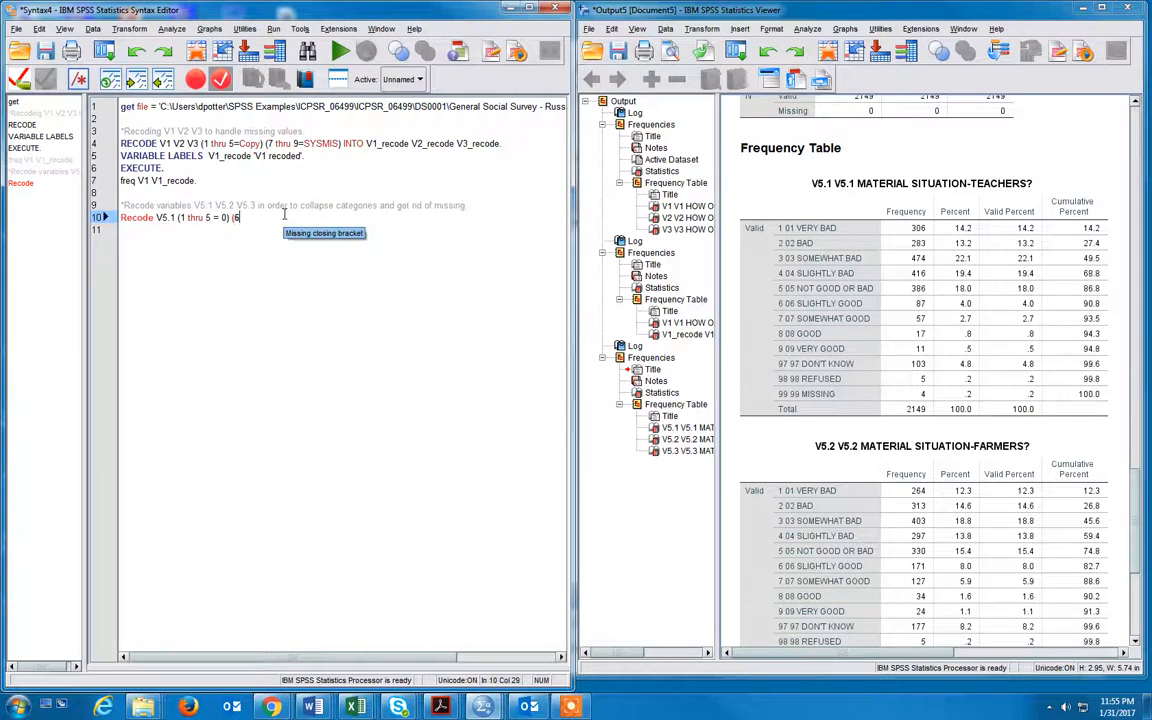
{"action": "type", "text": " thru 9 = 1)"}
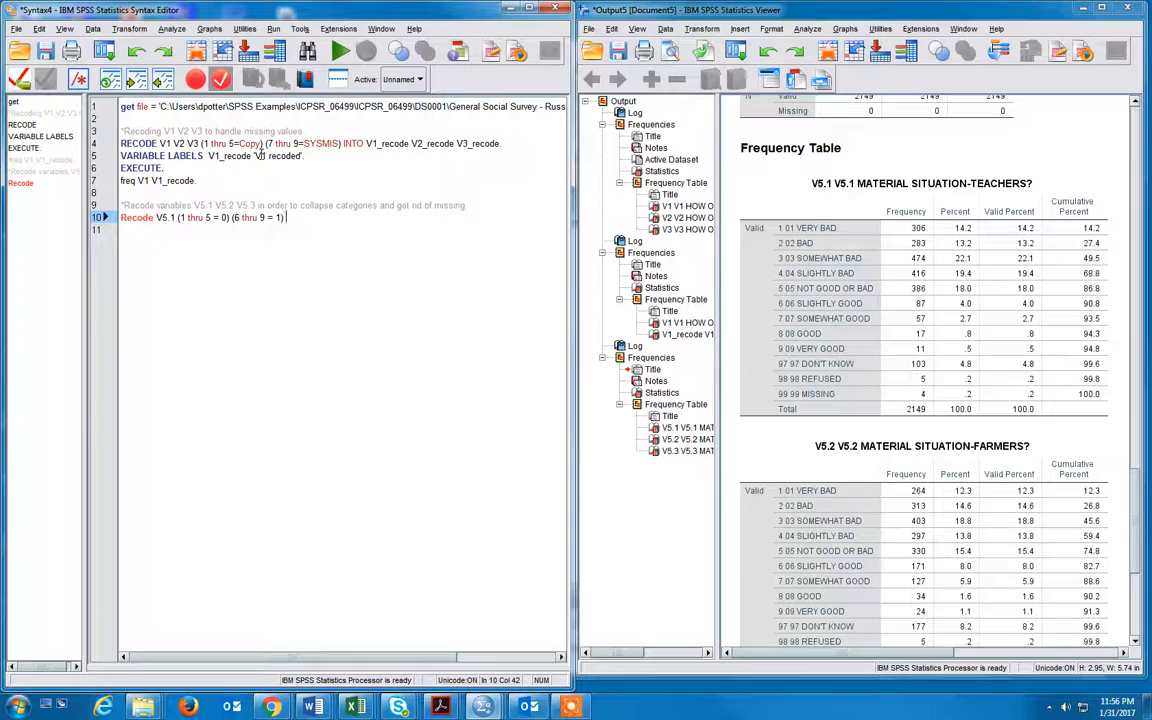
{"action": "left_click", "coordinate": [745, 338]}
{"action": "type", "text": "(97 thru 99 = SYSMIS)"}
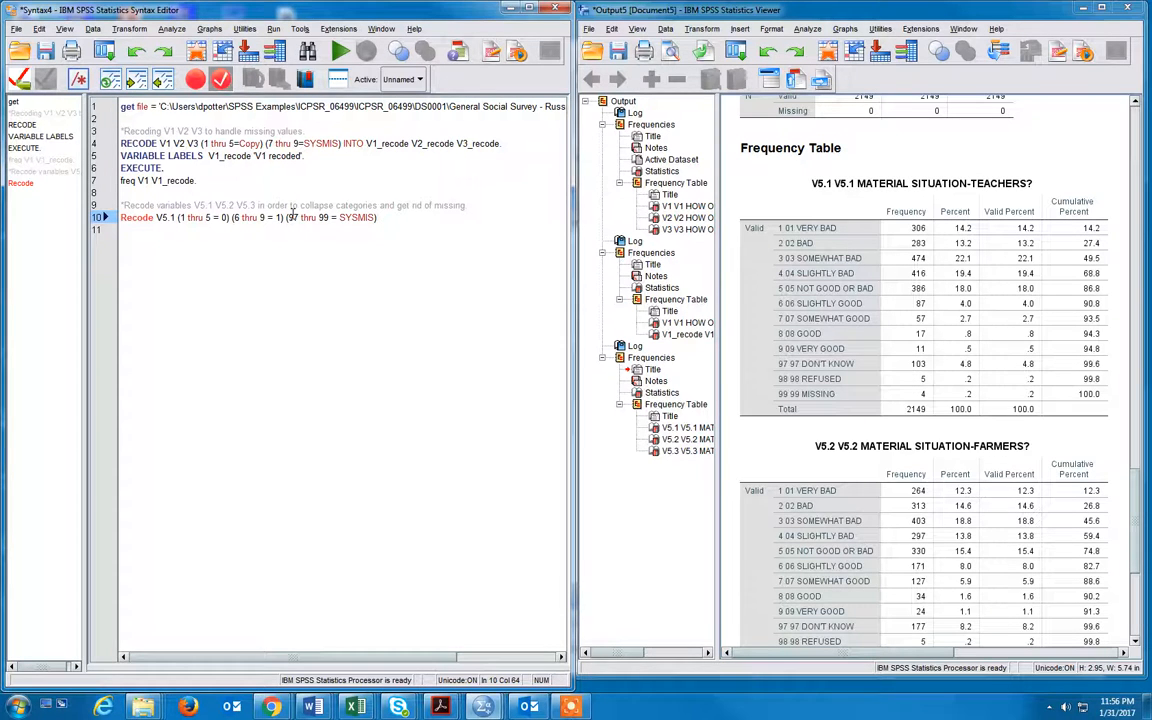
- Complete the V5.1 Recode command with "into V5.1_recode." and add "execute." on the following line
{"action": "left_click_drag", "start_coordinate": [156, 217], "coordinate": [385, 217]}
{"action": "left_click", "coordinate": [384, 216]}
{"action": "type", "text": "into V5.1_recode."}
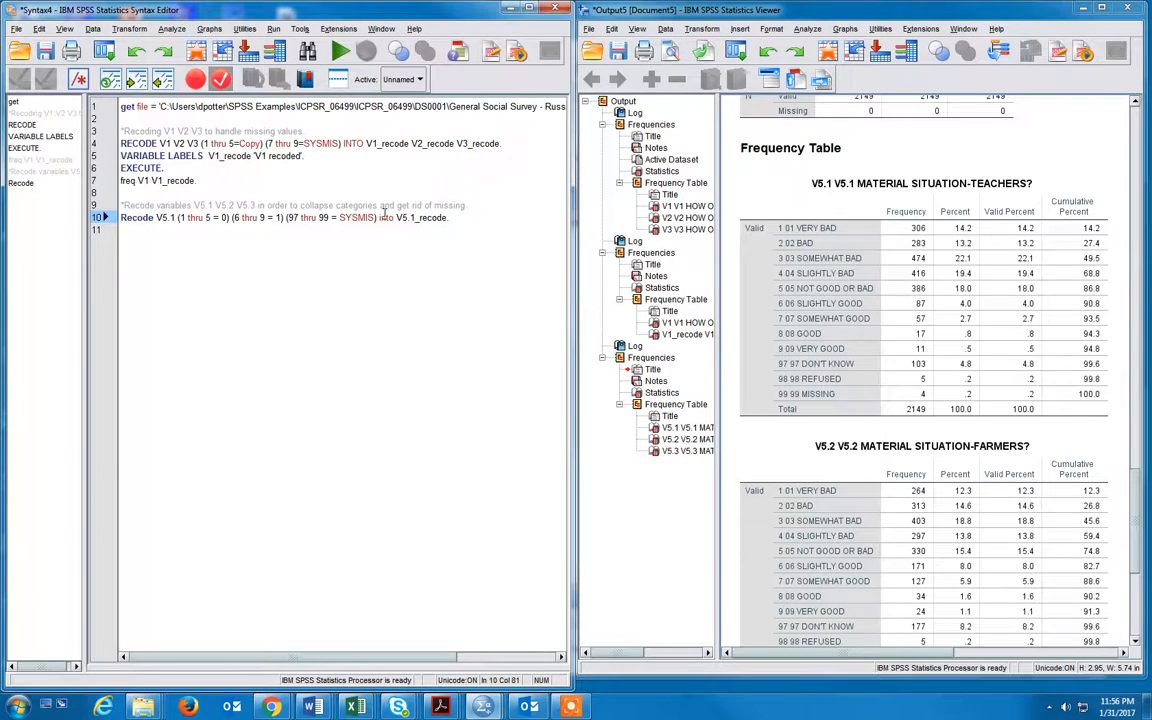
{"action": "key", "text": "Return"}
{"action": "type", "text": "execute."}
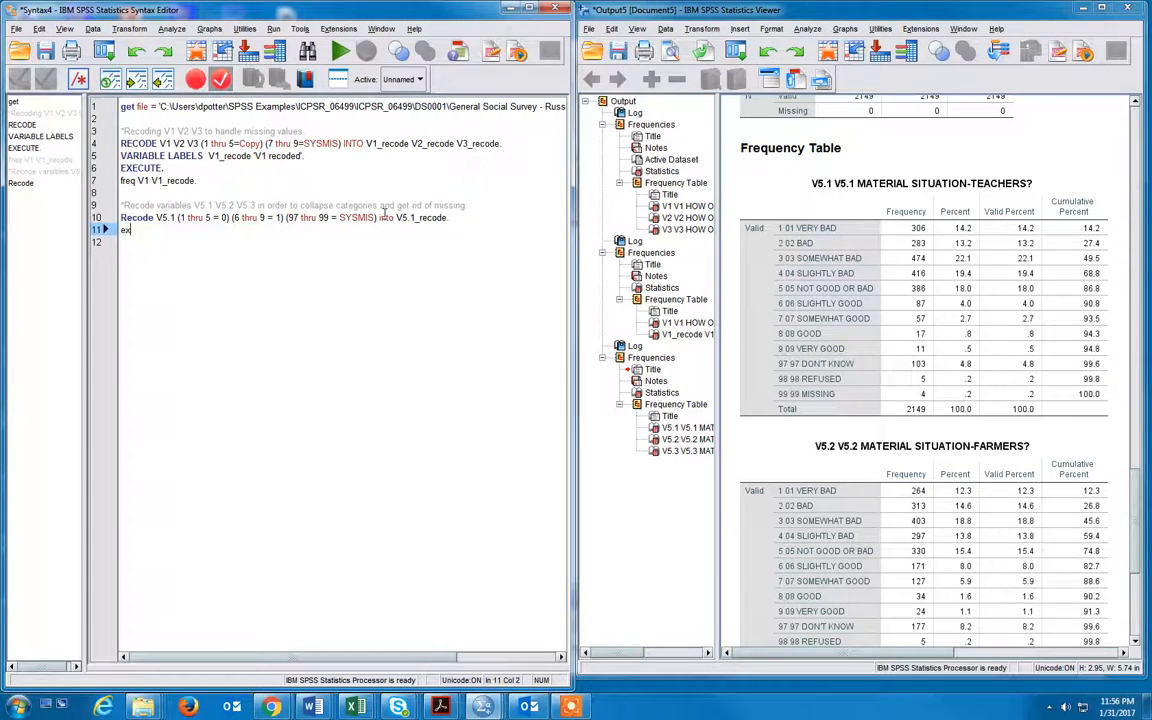